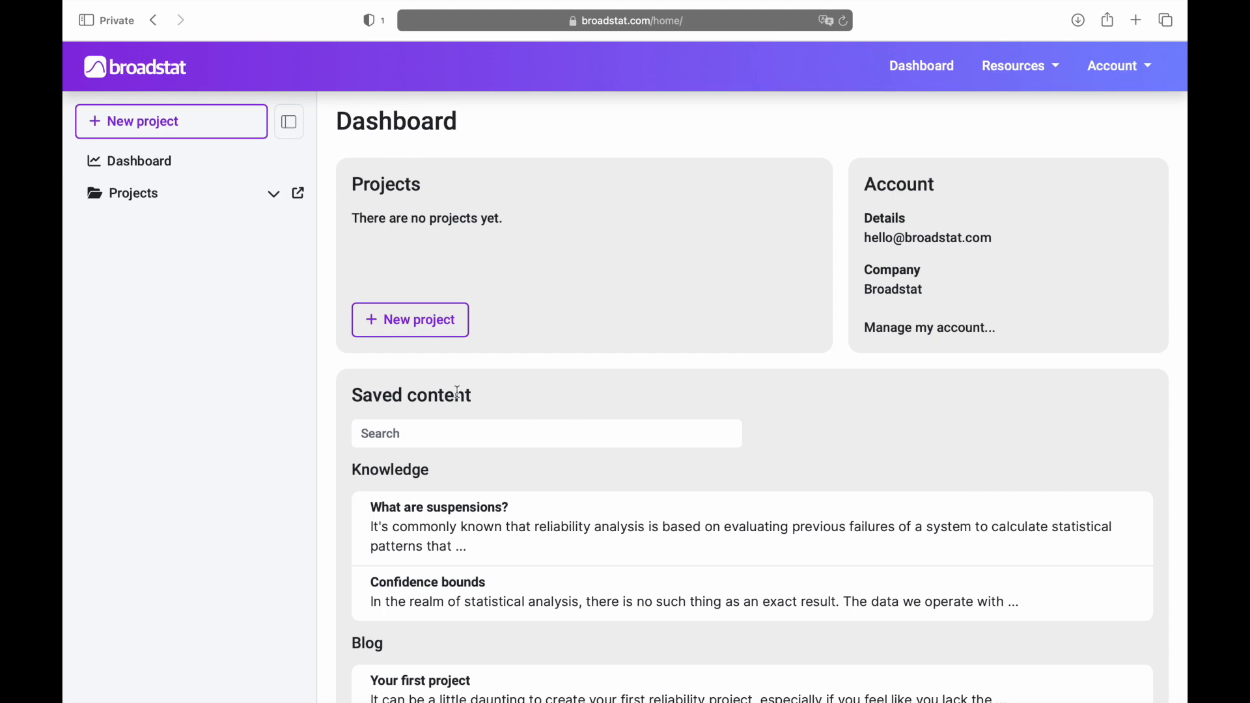
# Step: Create a project titled "End effector - Rev. B" with a description of the actuation test, covering firmware version 2.12.0, hardware Rev. B and results in cycles
pyautogui.click(193, 132)
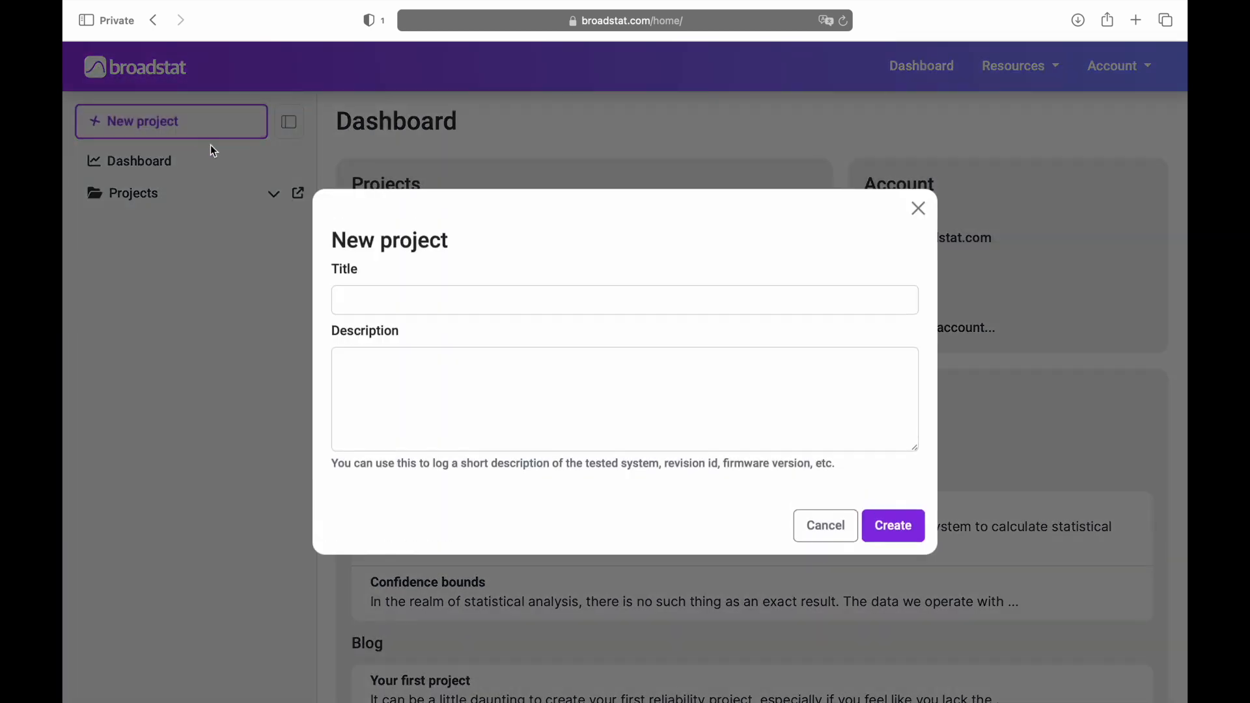
pyautogui.click(367, 303)
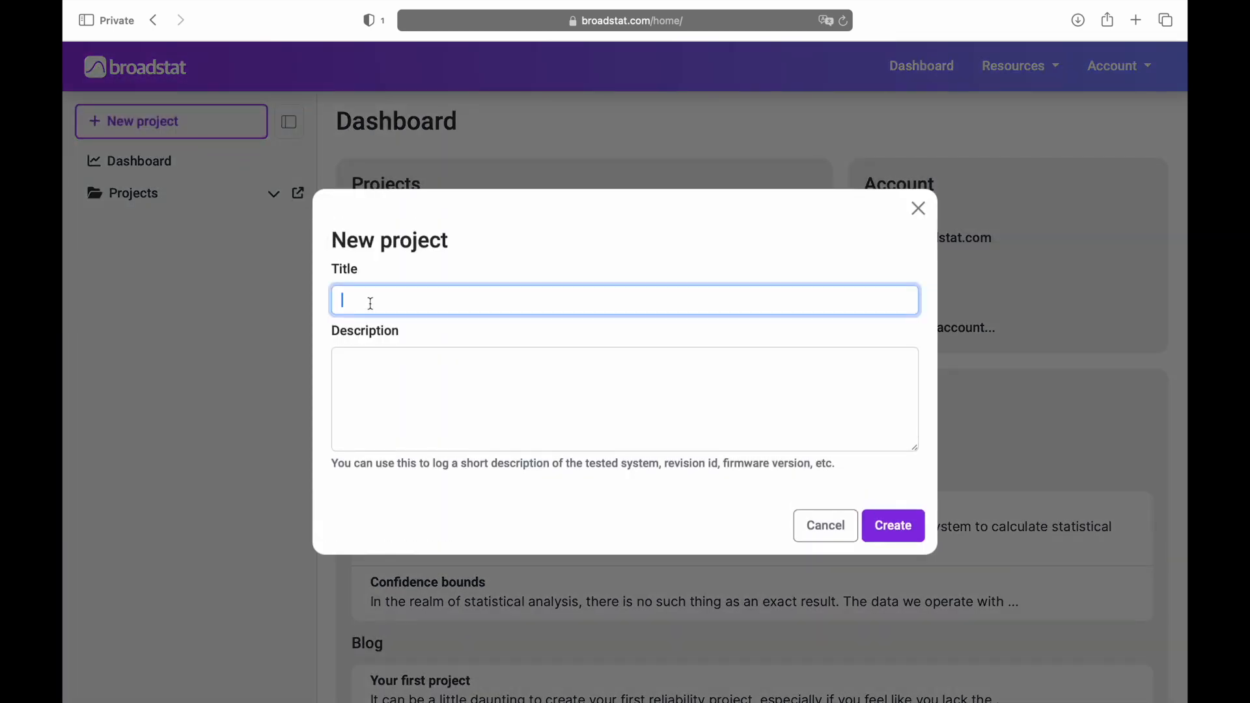
pyautogui.write('End effector - Rev. B')
pyautogui.click(398, 372)
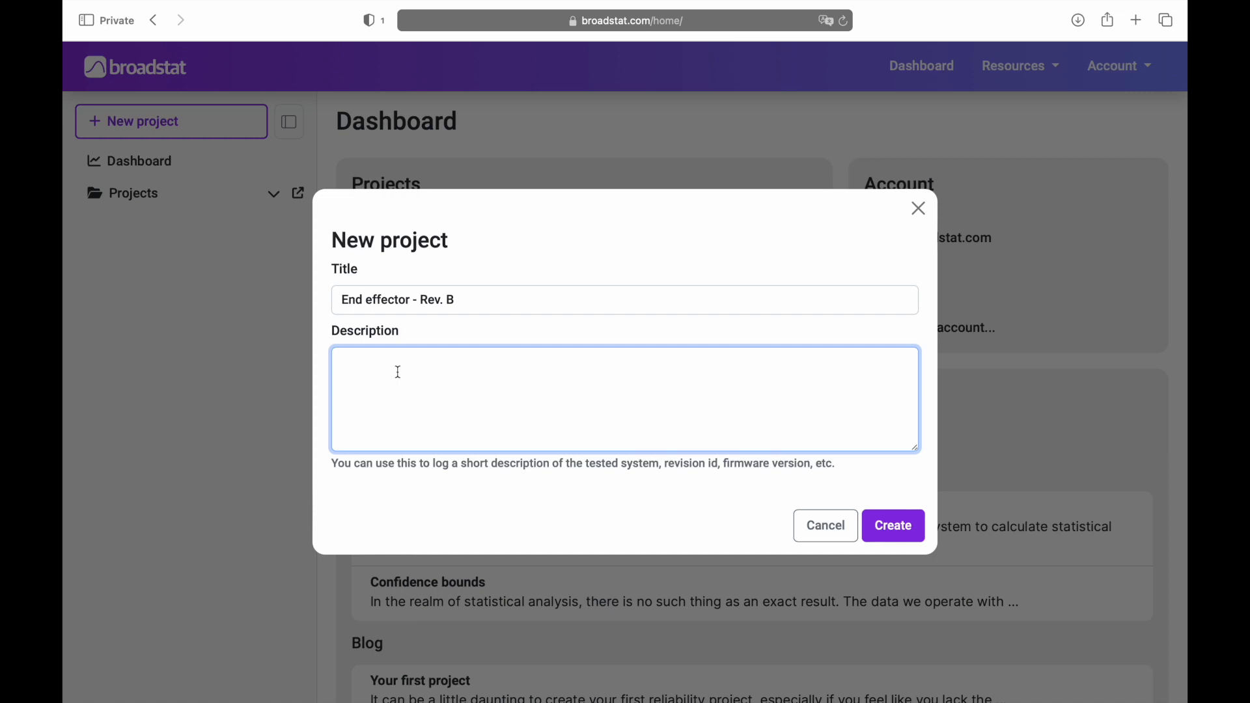
pyautogui.write("This project tests the actuation of the end effector of the main arm. It's tested at normal operational conditions from firmware version 2.12.0. The hardware revision is Rev. B. The test logs the number of cycles performs and the results are obtained in number of cycles.")
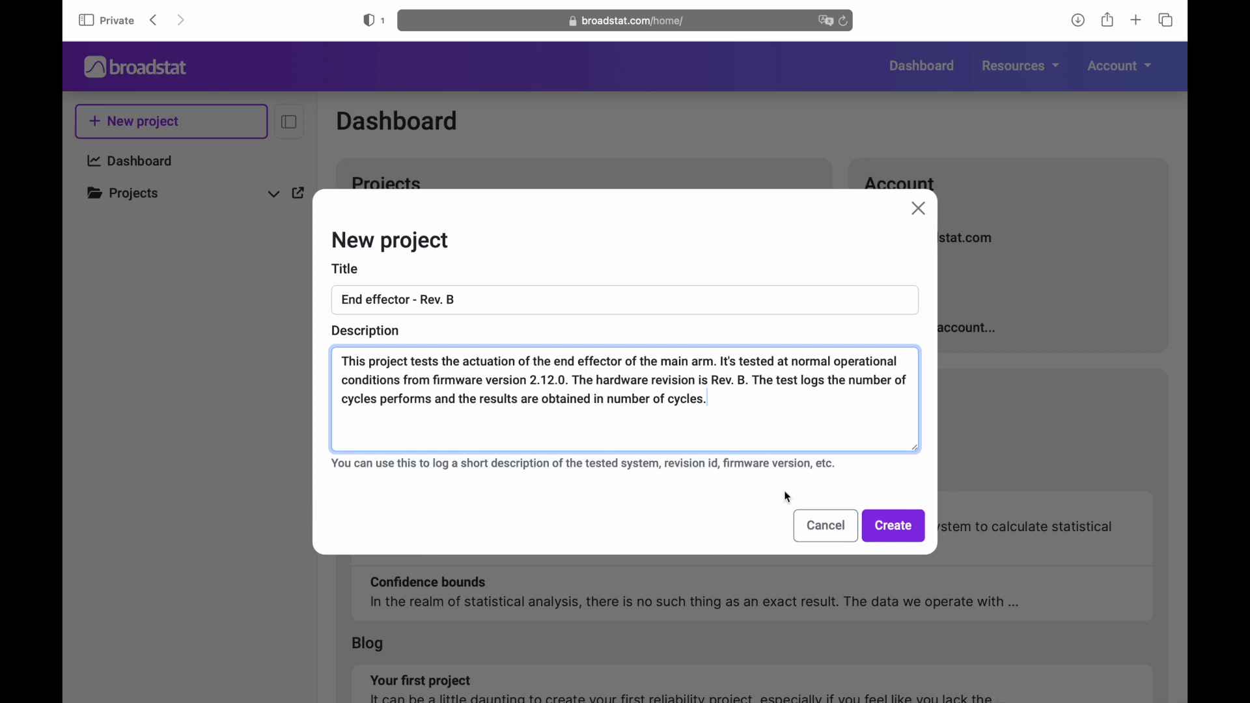
pyautogui.click(873, 529)
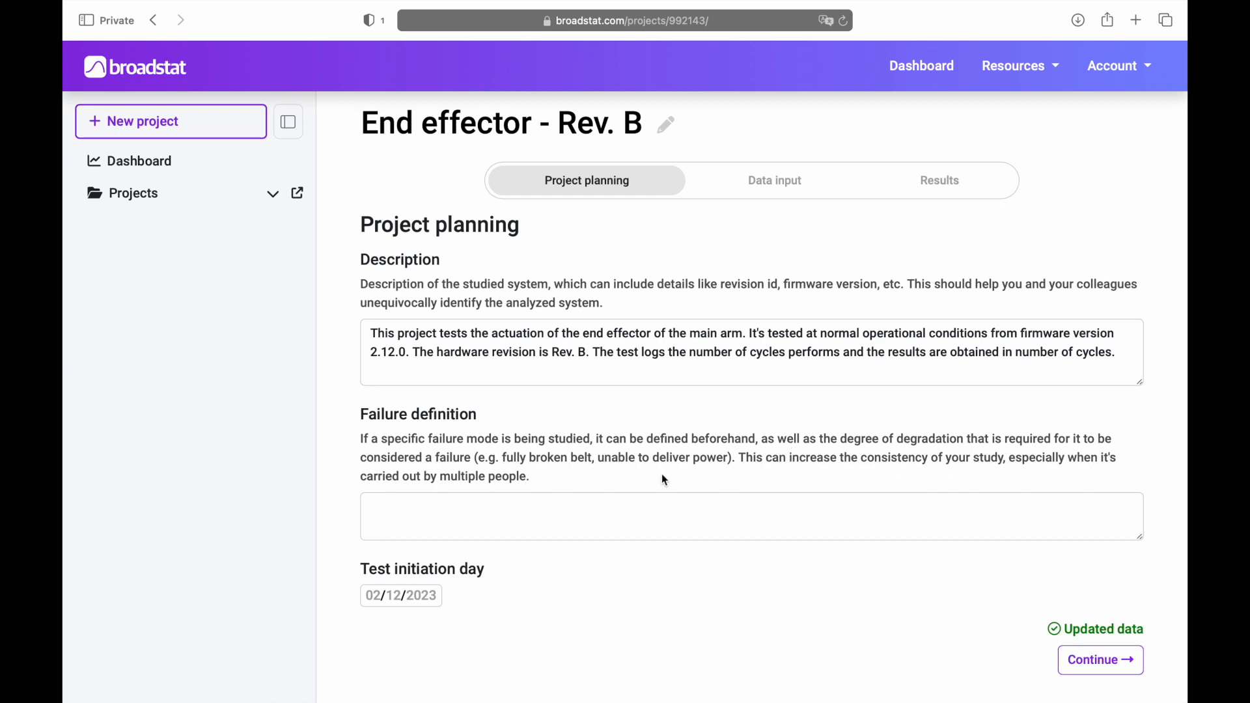
# Step: Define failure as the end effector's actuation not reaching its two extreme positions, accepting full actuation with abnormal noise, vibration, and so on
pyautogui.click(598, 511)
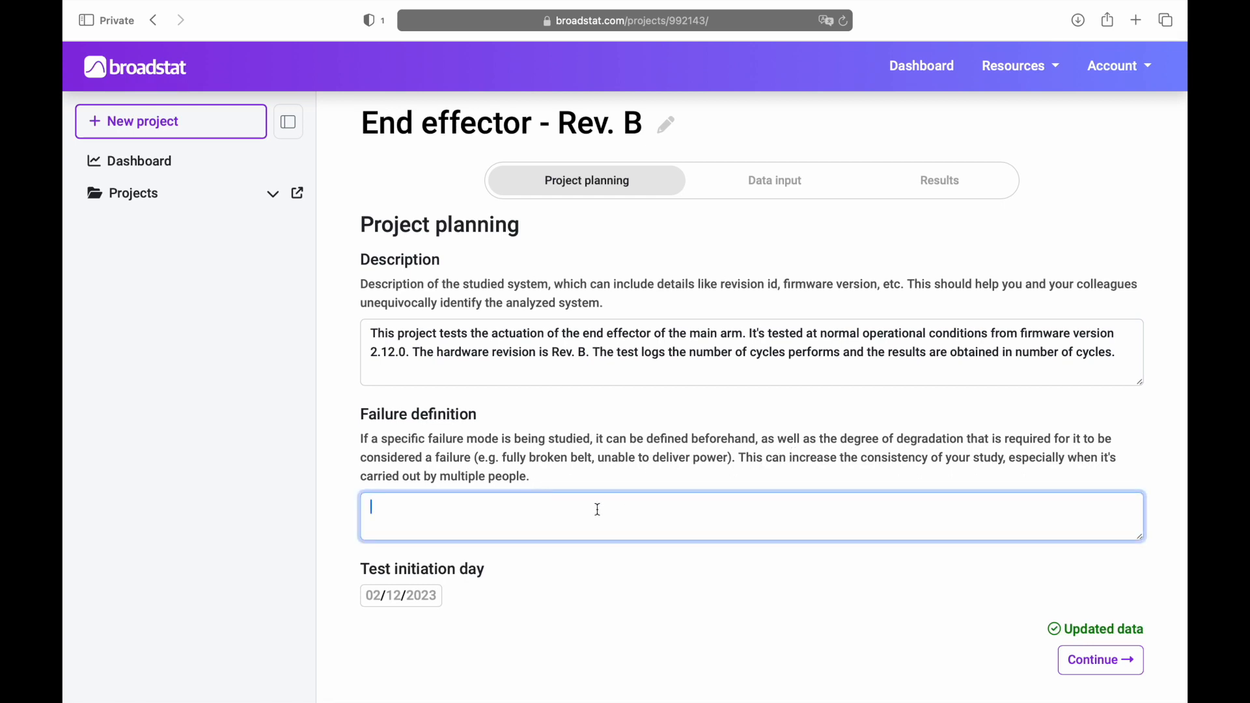
pyautogui.write("The failure is declared when the actuation of the end effector can't reach its two extreme positions. It is accepted if the full actuation is performed with abnormal noise, vibration, and so on.")
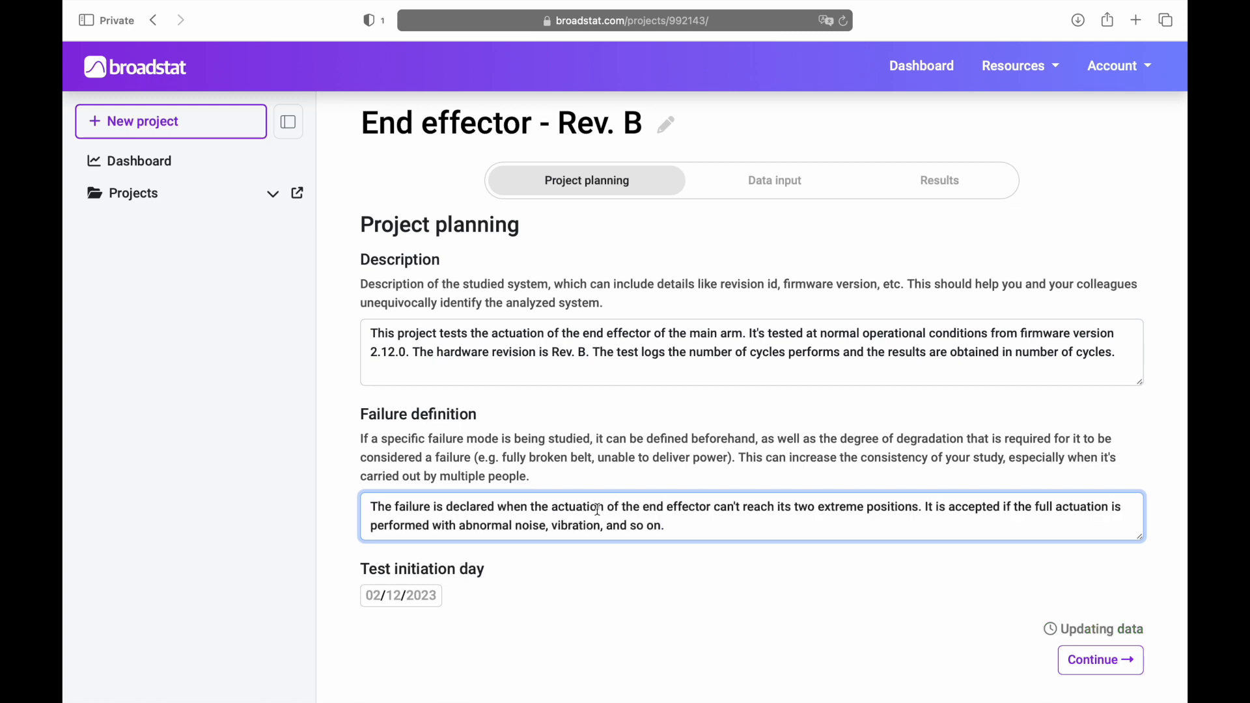
pyautogui.click(710, 559)
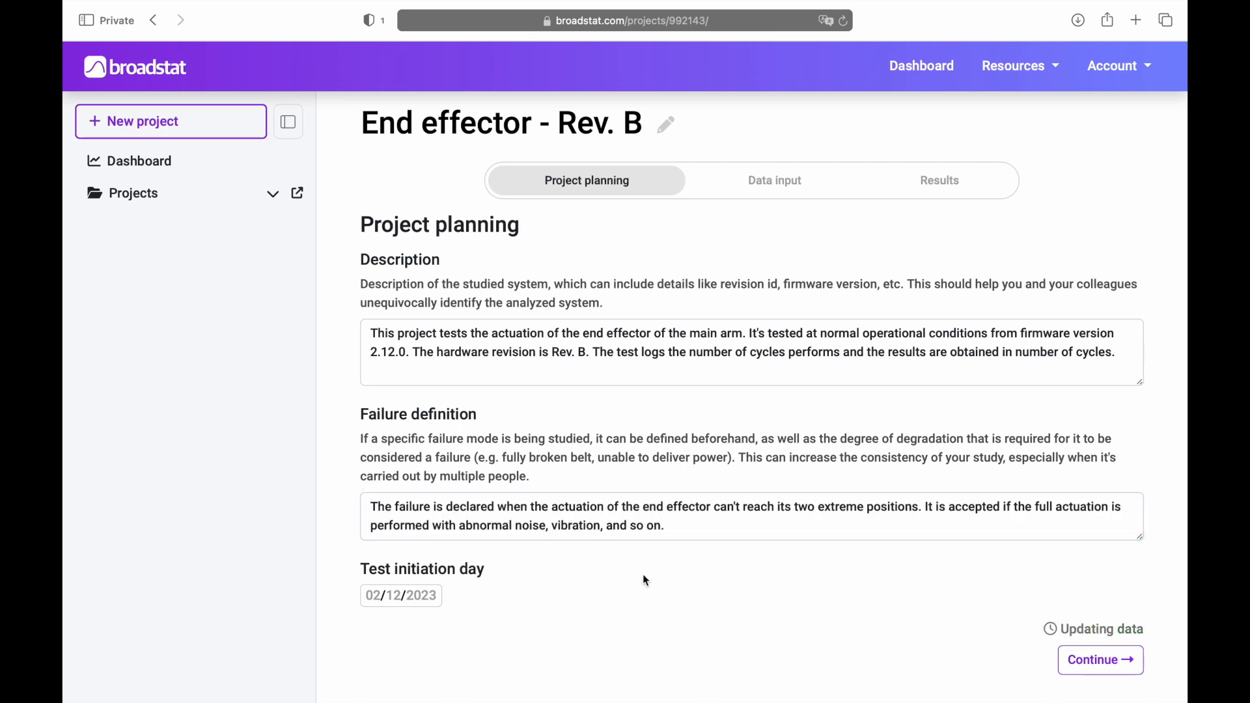
# Step: Set the test initiation day to 02/12/2023 and continue to the data input stage
pyautogui.click(423, 599)
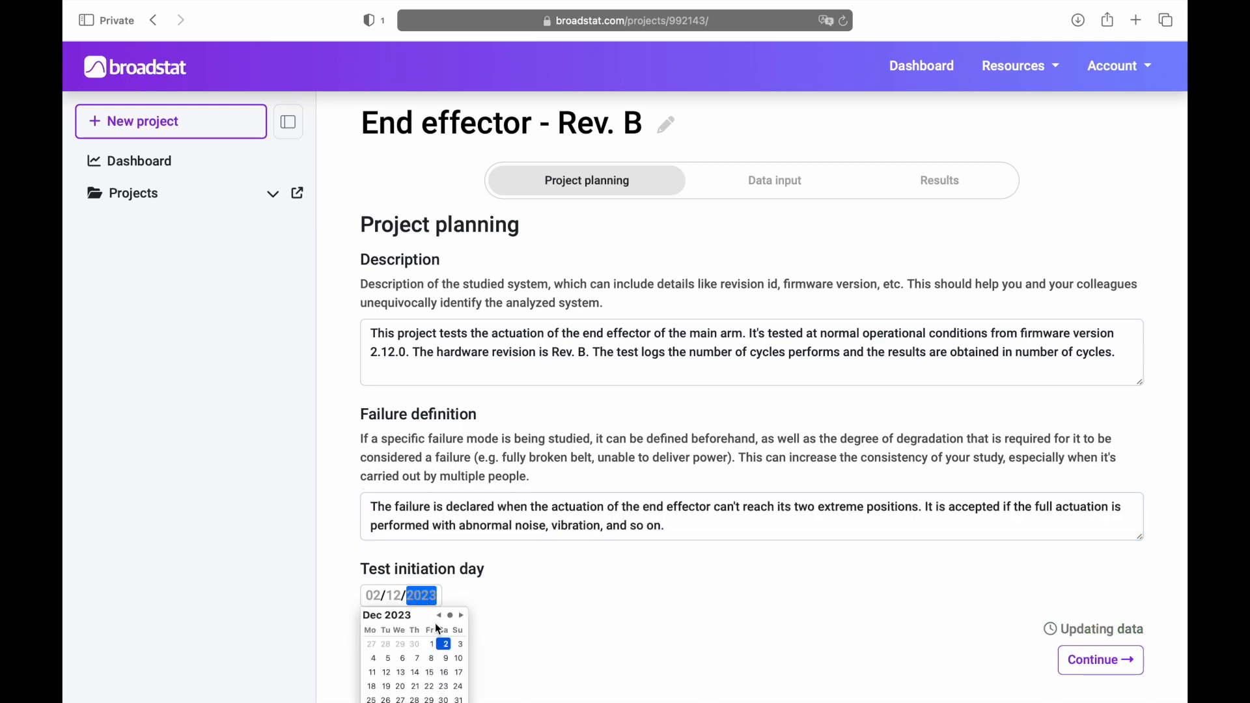
pyautogui.click(537, 618)
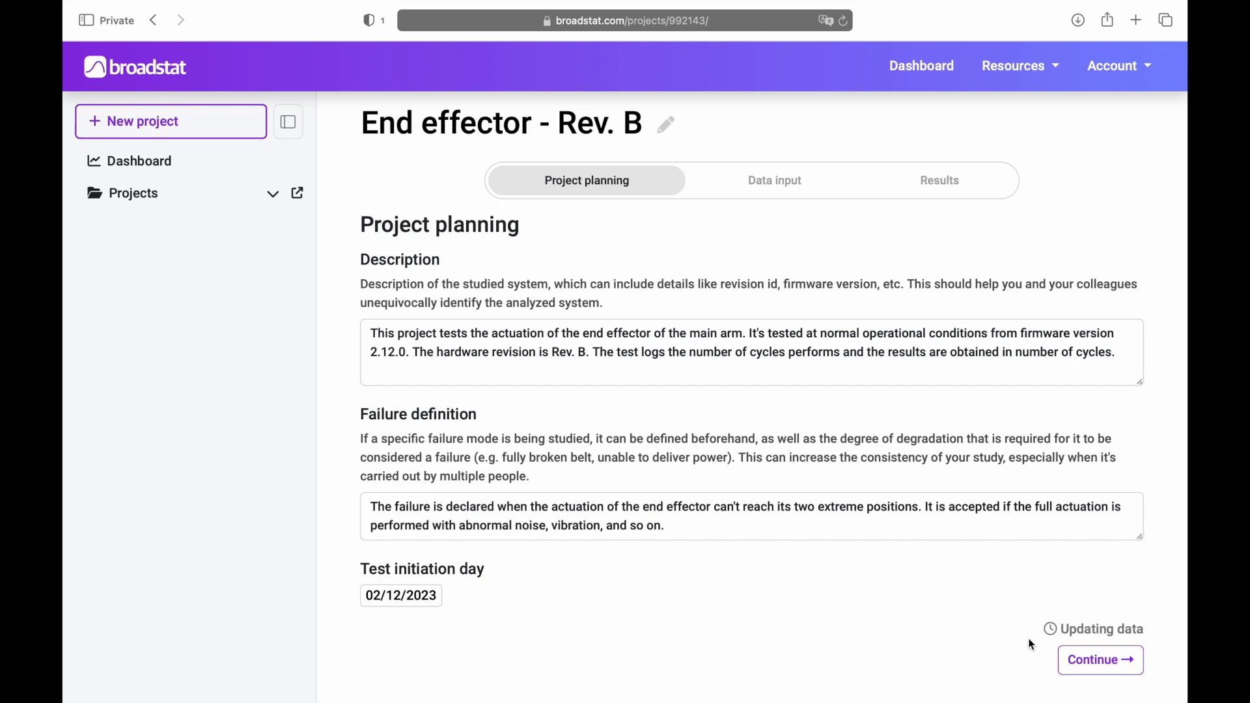
pyautogui.click(1094, 663)
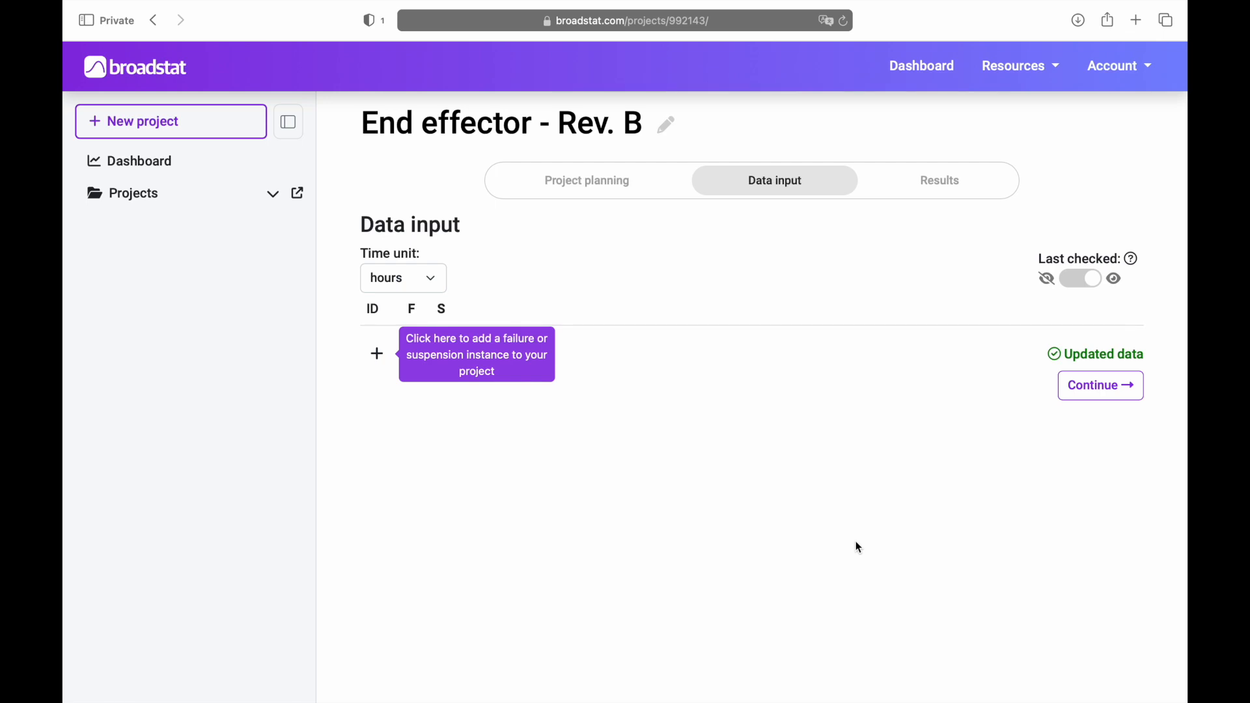
# Step: Add the first instance to the test data and set the time unit to hours
pyautogui.click(378, 355)
pyautogui.click(427, 291)
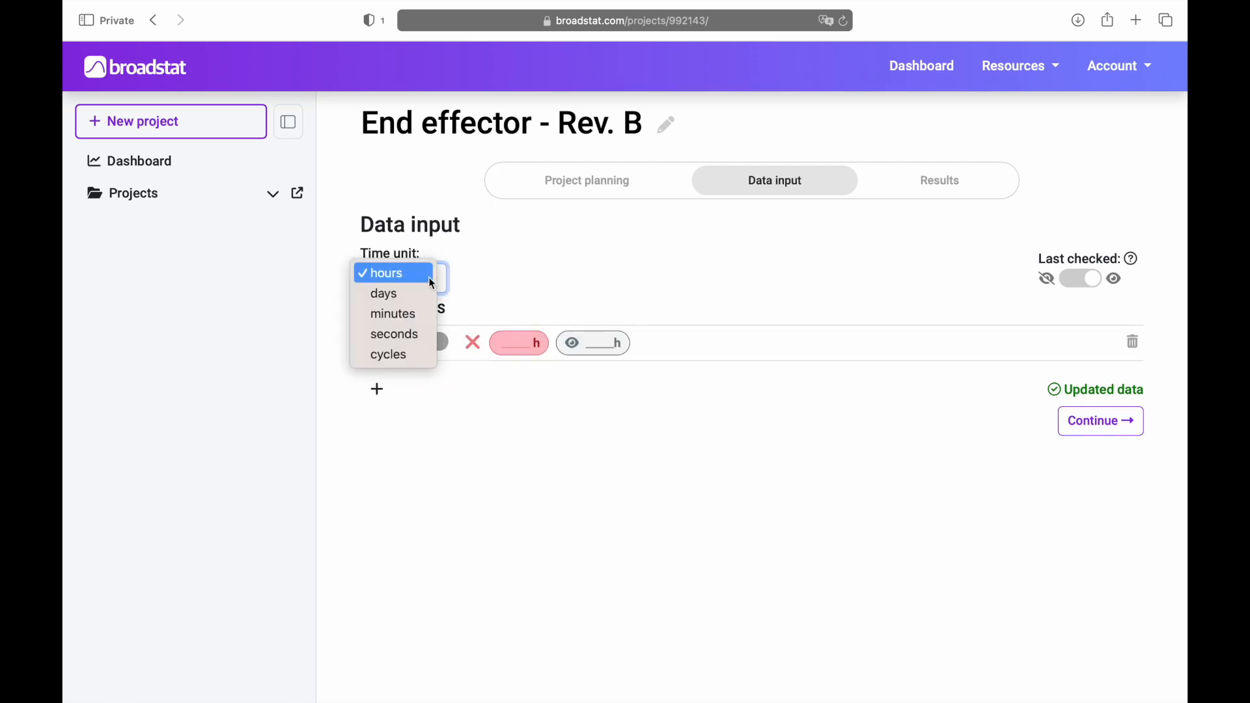
pyautogui.click(420, 292)
pyautogui.click(424, 284)
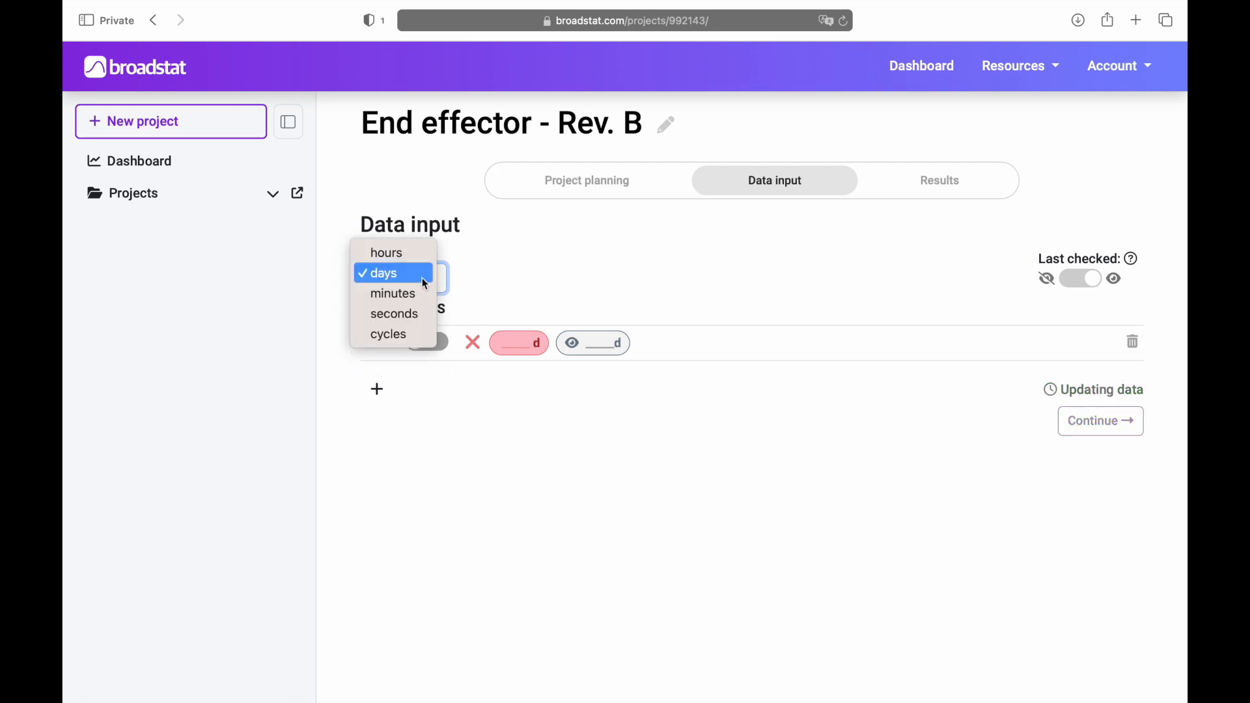
pyautogui.click(415, 254)
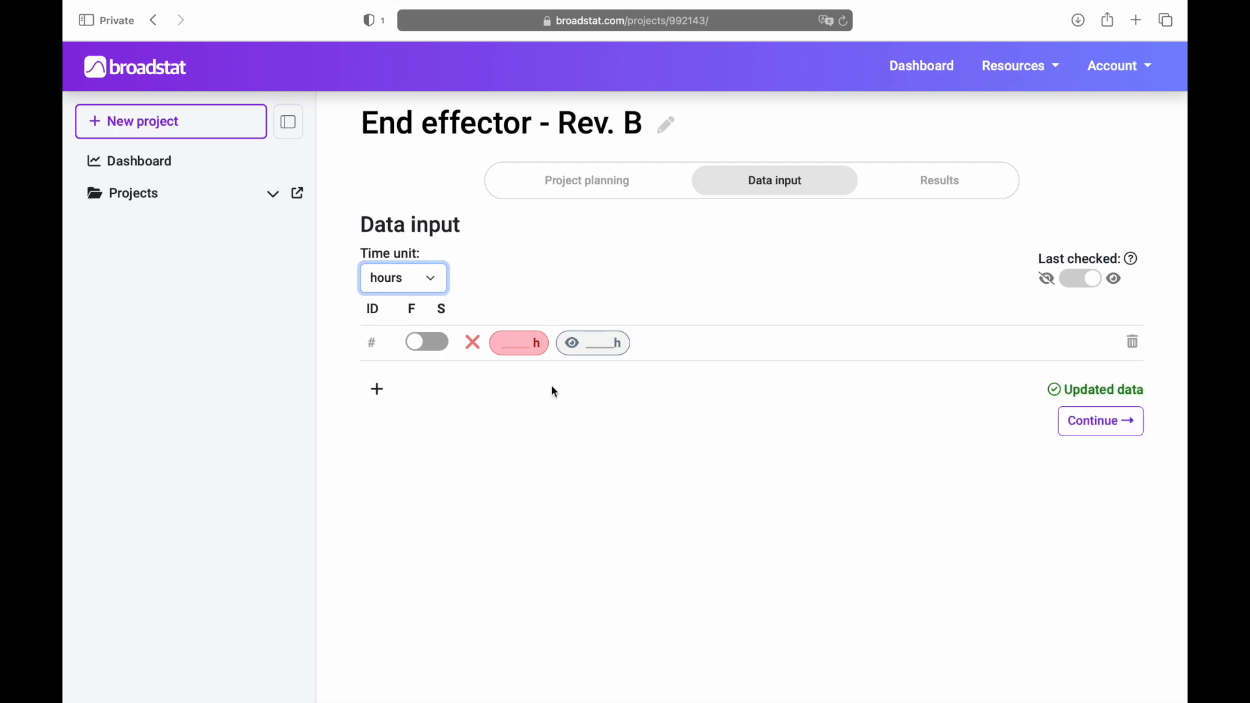
pyautogui.click(714, 302)
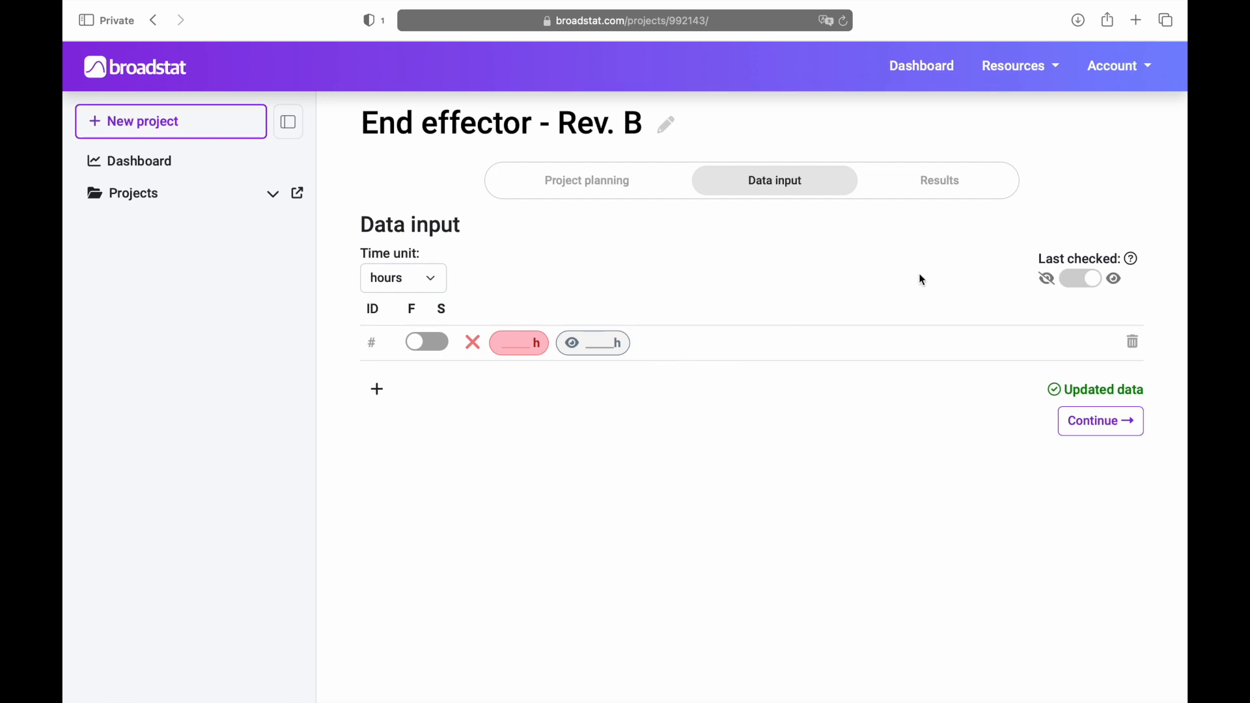
# Step: Try switching the last-checked display and the first instance's failure/suspension type
pyautogui.click(1097, 284)
pyautogui.click(429, 347)
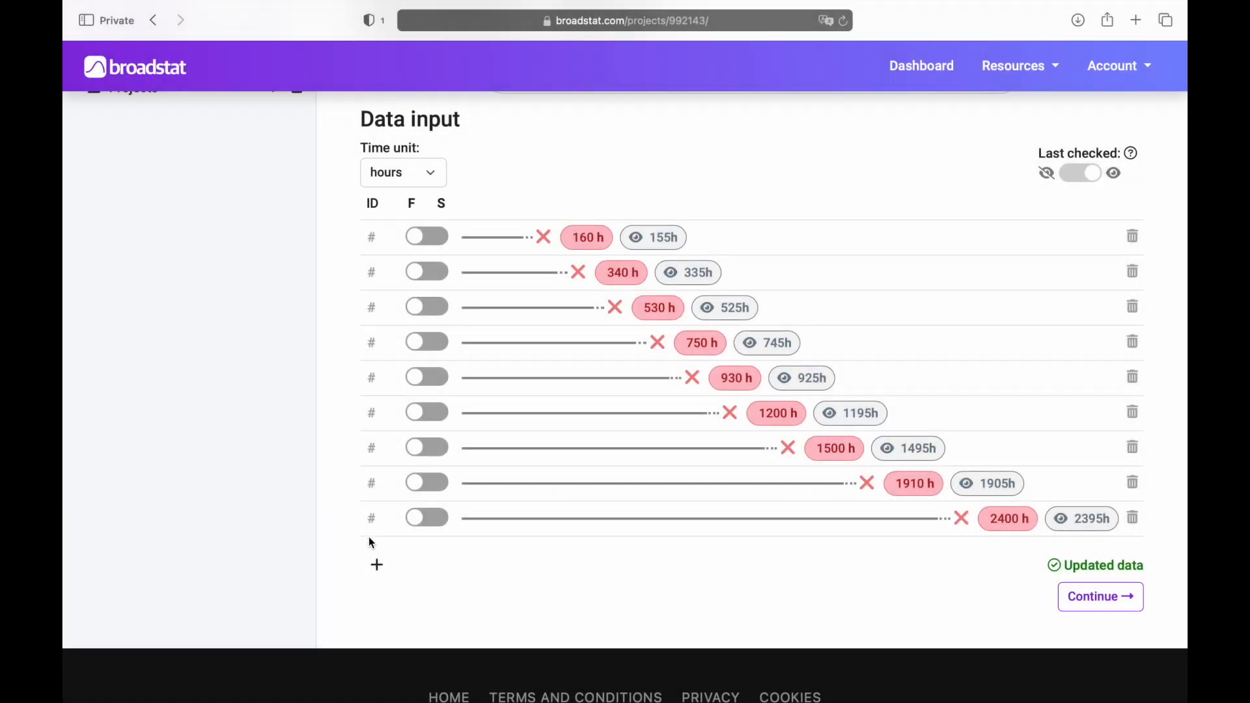
# Step: Add a failure instance detected at 3390 h and last checked at 3385 h
pyautogui.click(376, 564)
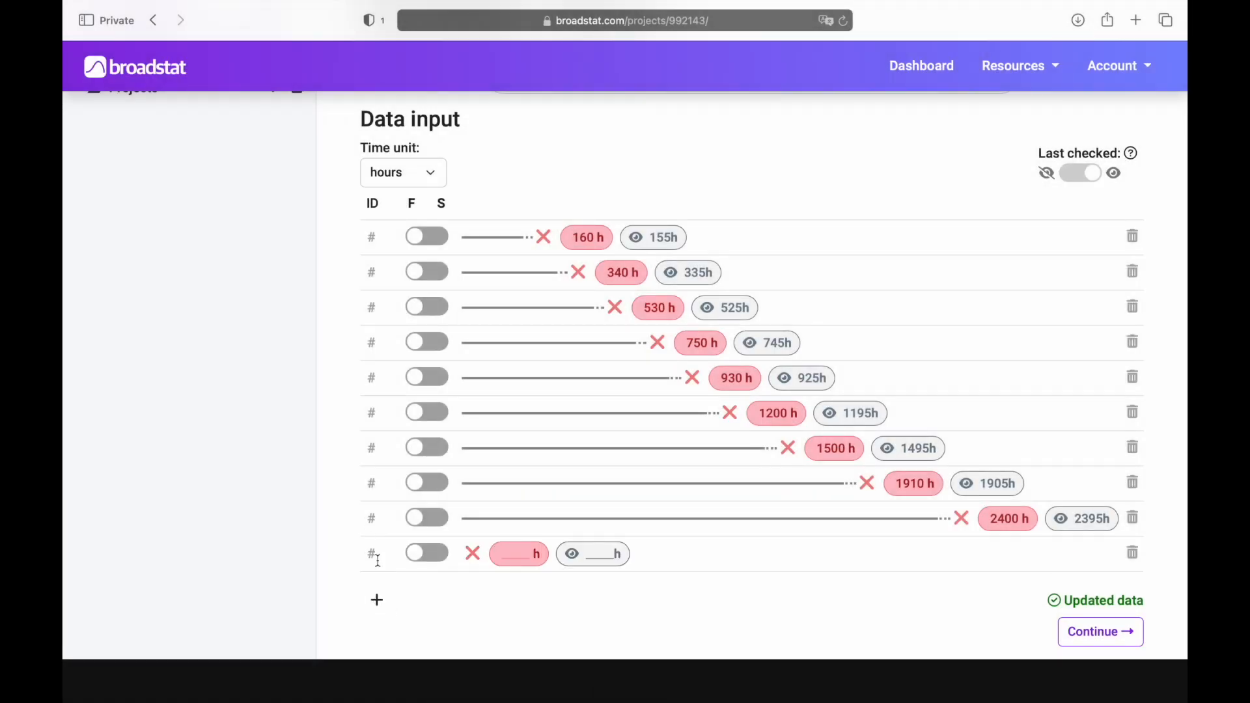
pyautogui.click(513, 554)
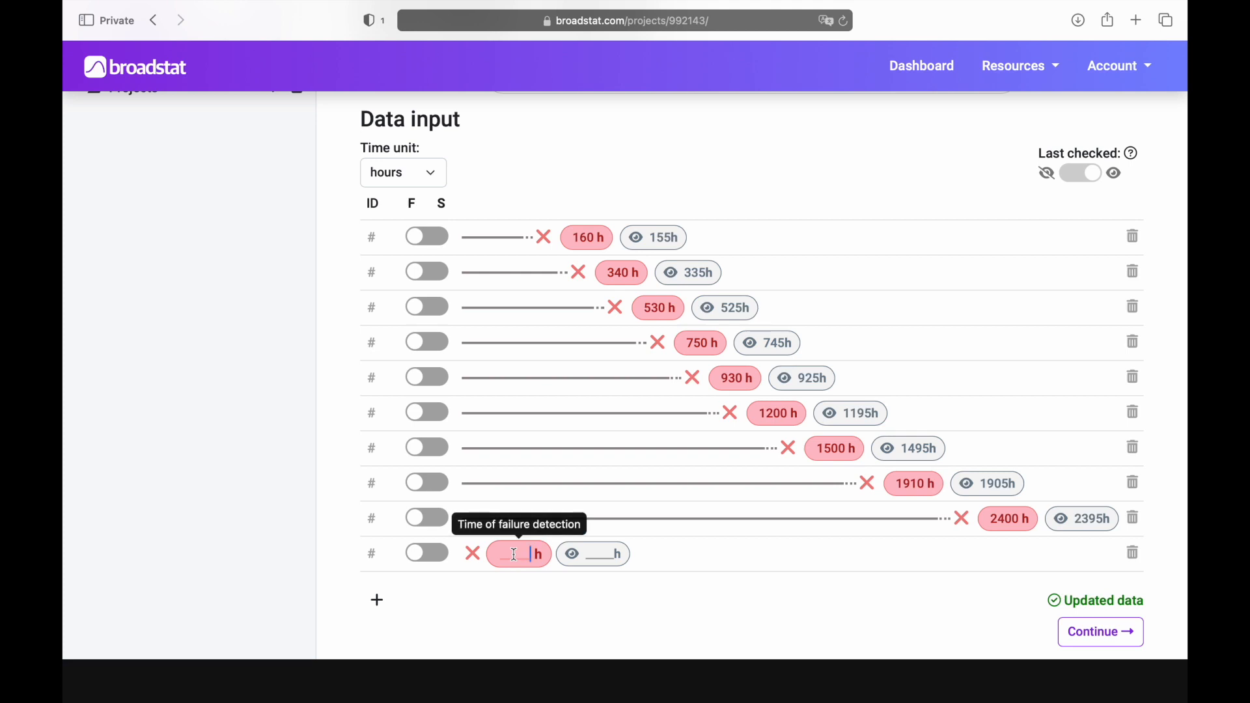
pyautogui.write('3390')
pyautogui.press('Tab')
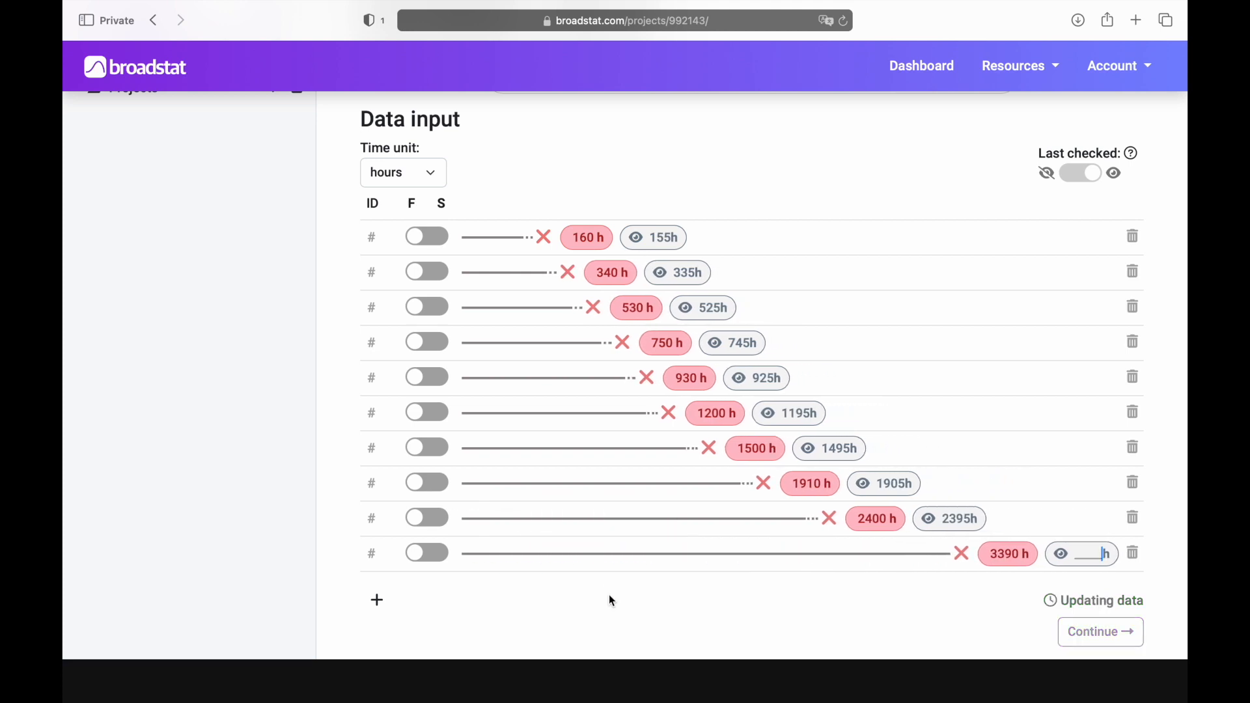
pyautogui.write('3385')
# Step: Add an instance below the 3390 h failure and make it a suspension at 2000 h
pyautogui.click(377, 600)
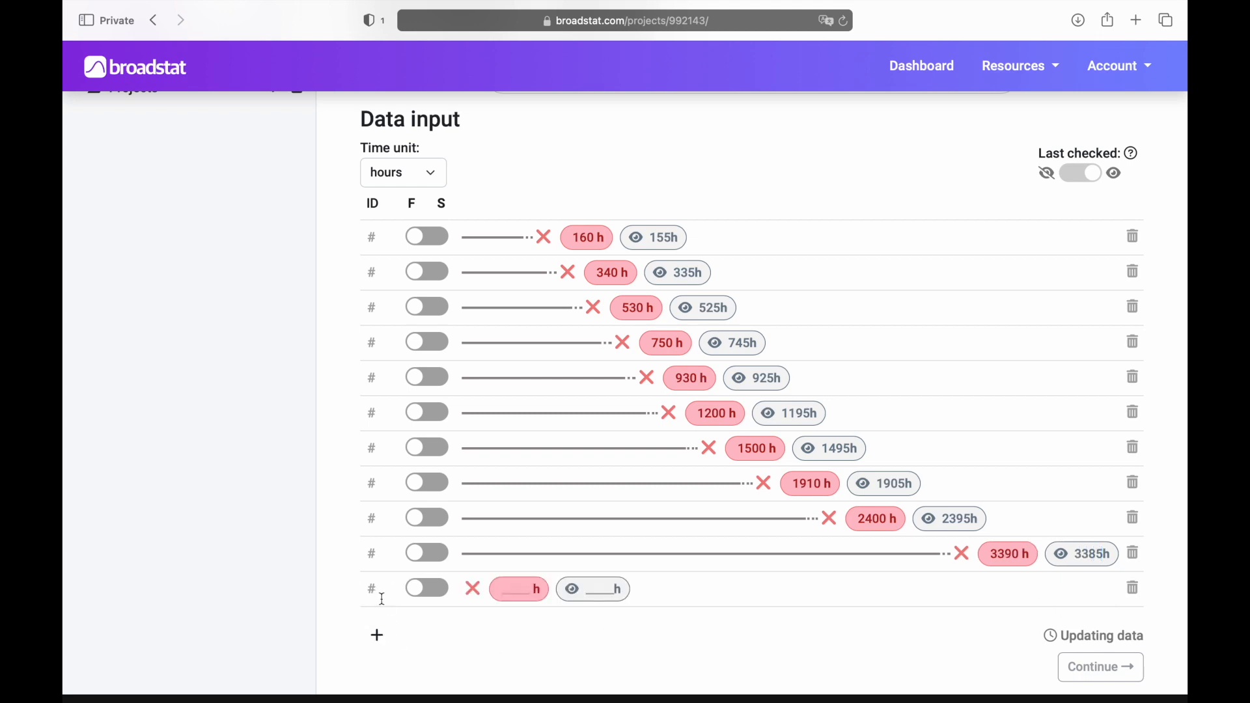
pyautogui.click(426, 597)
pyautogui.click(580, 593)
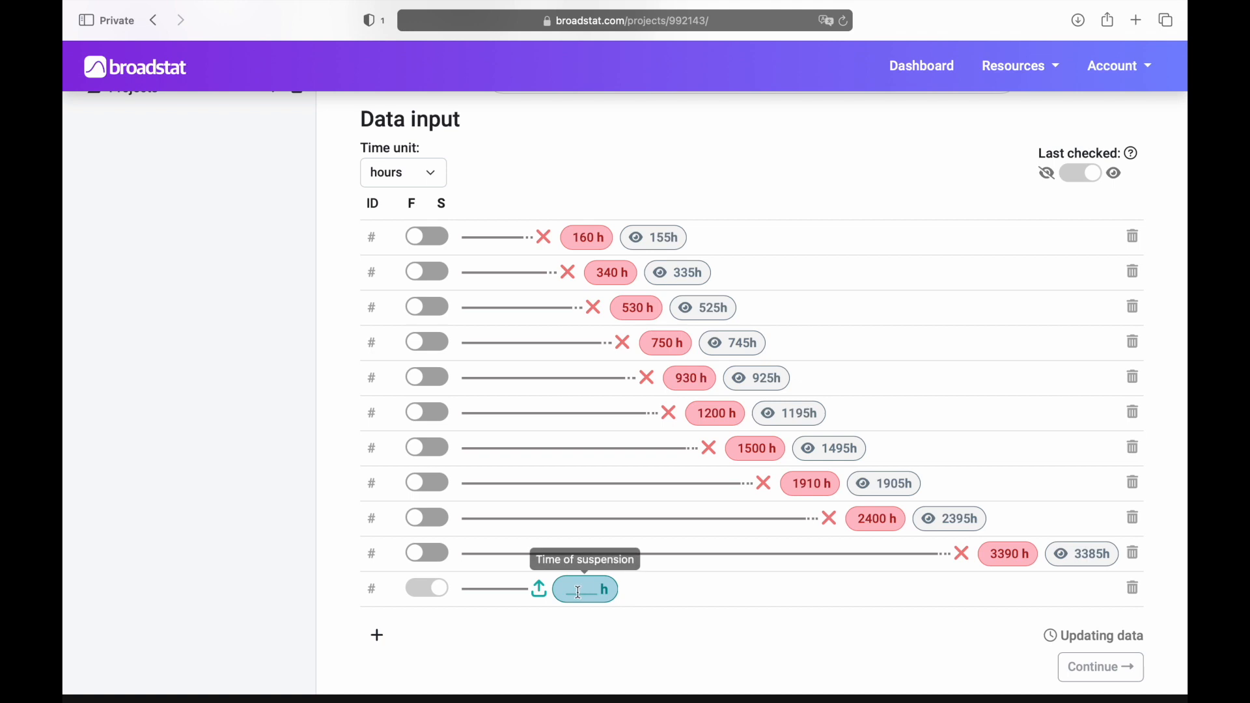
pyautogui.write('2000')
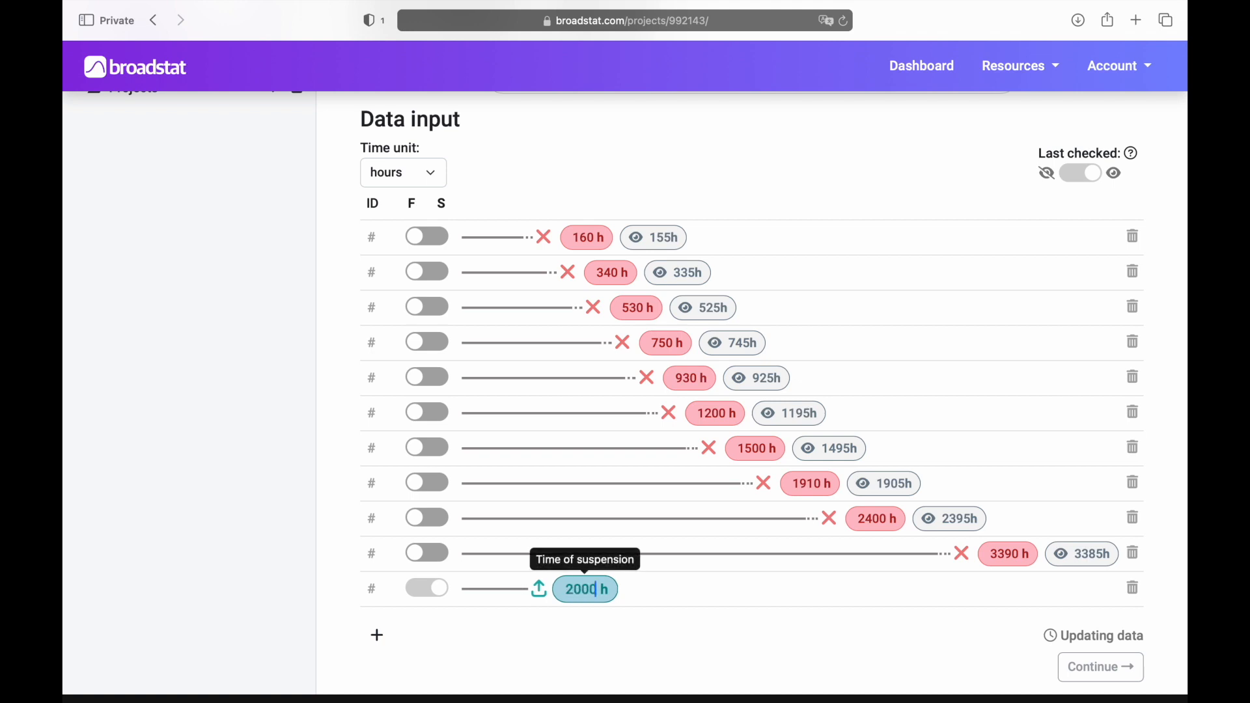
# Step: Add a second suspension instance with a suspension time of 2000 h
pyautogui.click(377, 636)
pyautogui.click(428, 630)
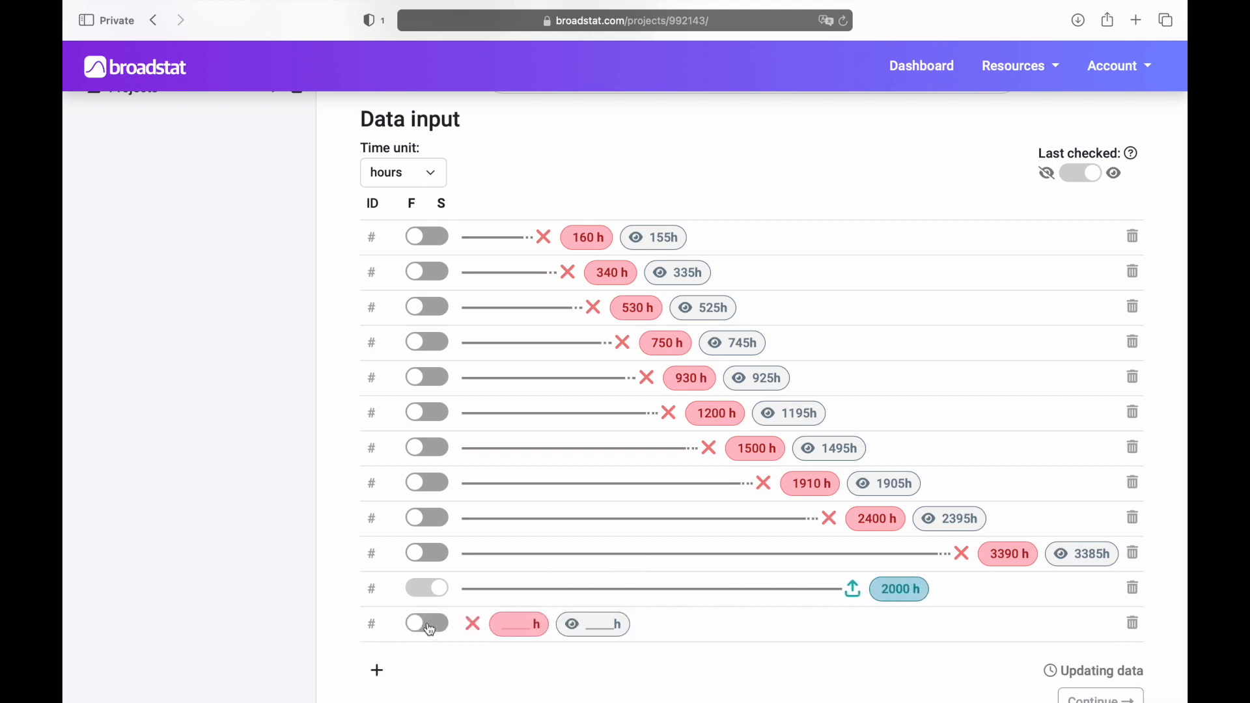
pyautogui.click(572, 626)
pyautogui.write('2000')
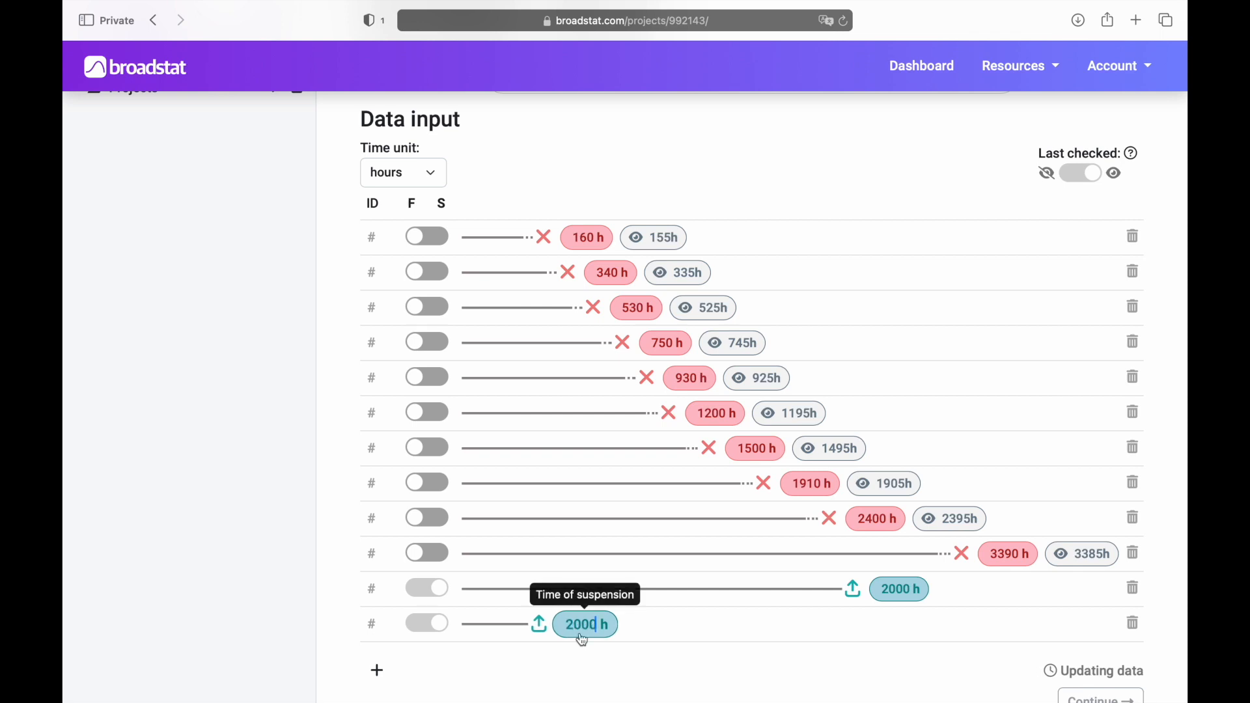
pyautogui.click(673, 658)
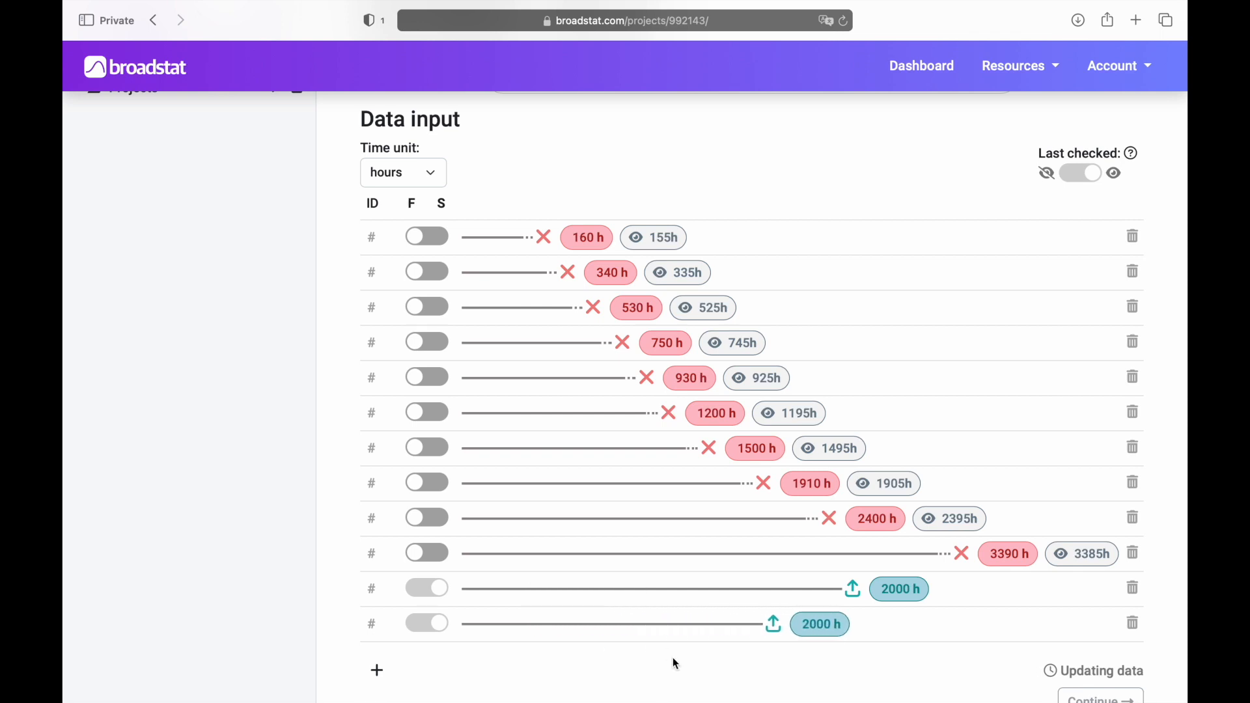
# Step: Continue to the project results and examine the Weibull probability density curve
pyautogui.scroll(-2, 673, 660)
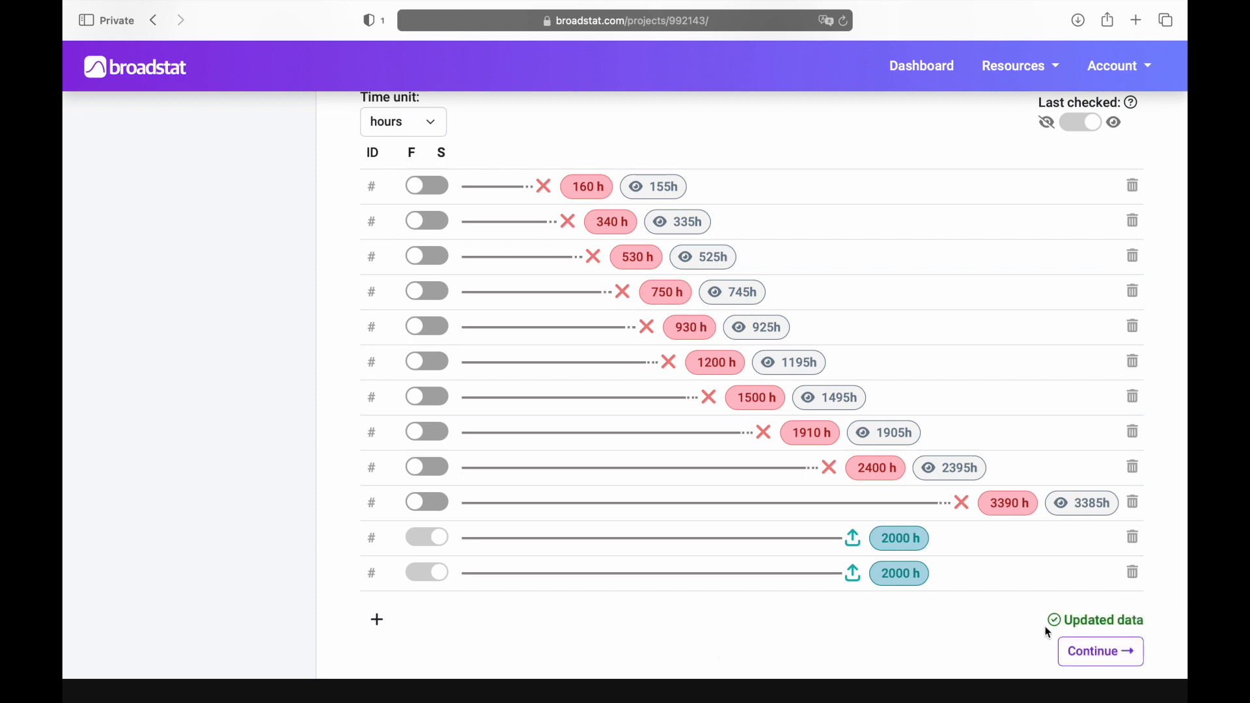
pyautogui.click(1100, 653)
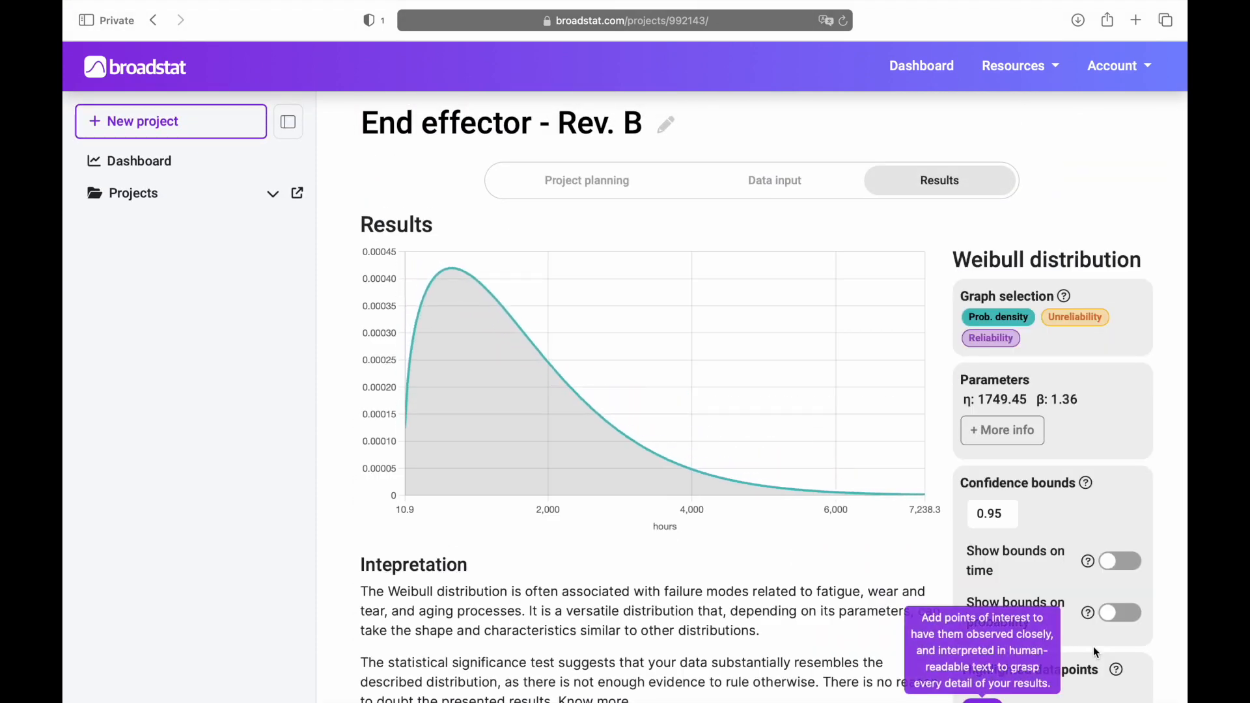
pyautogui.moveTo(428, 377)
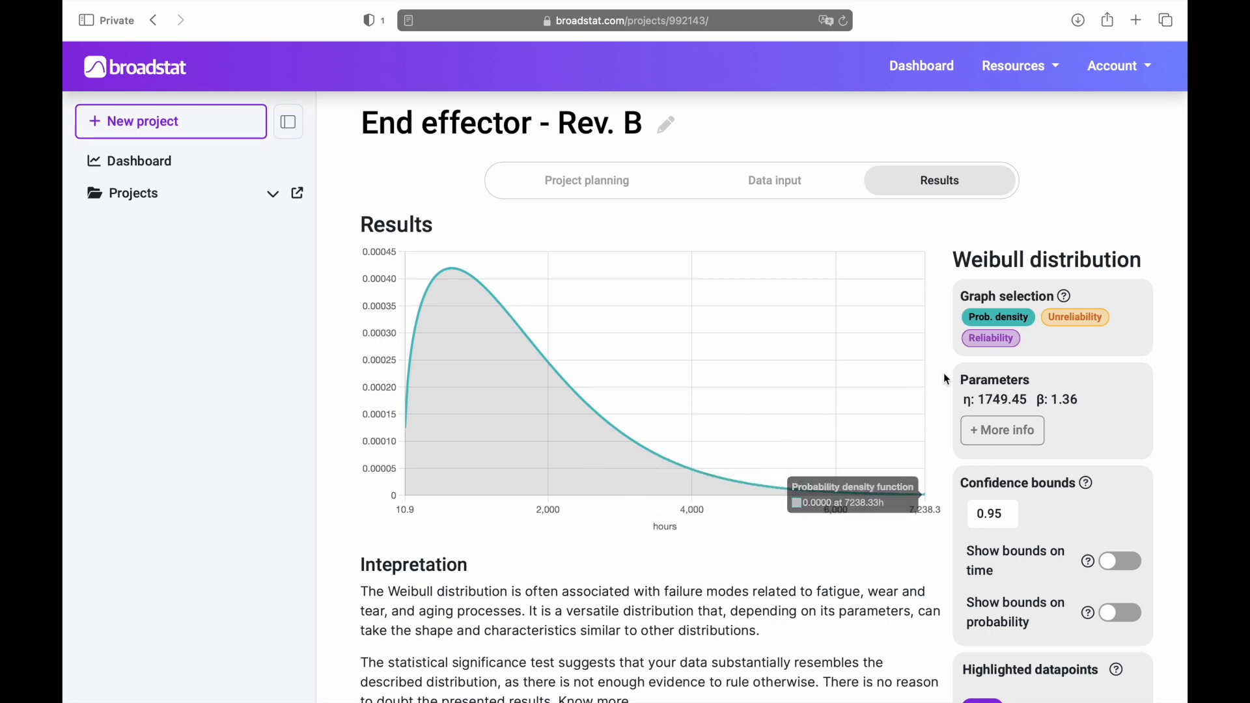
# Step: Examine the unreliability and reliability graphs, leaving the unreliability graph displayed
pyautogui.click(1077, 318)
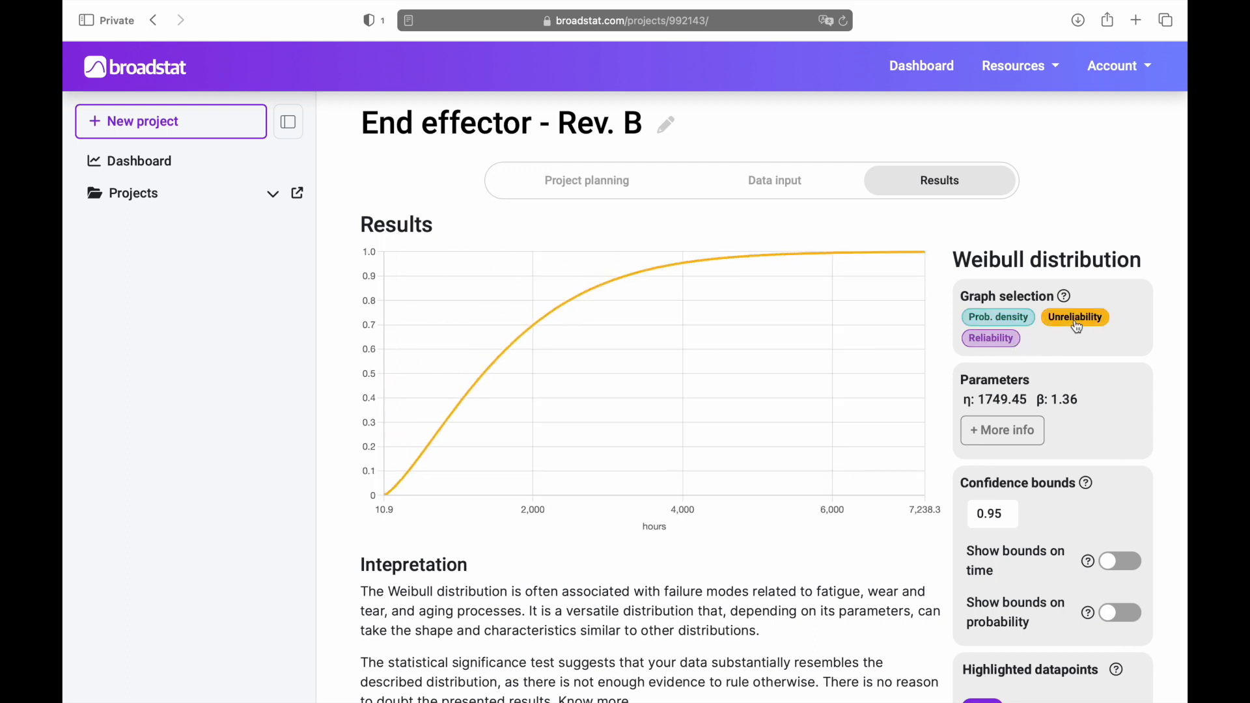
pyautogui.moveTo(849, 382)
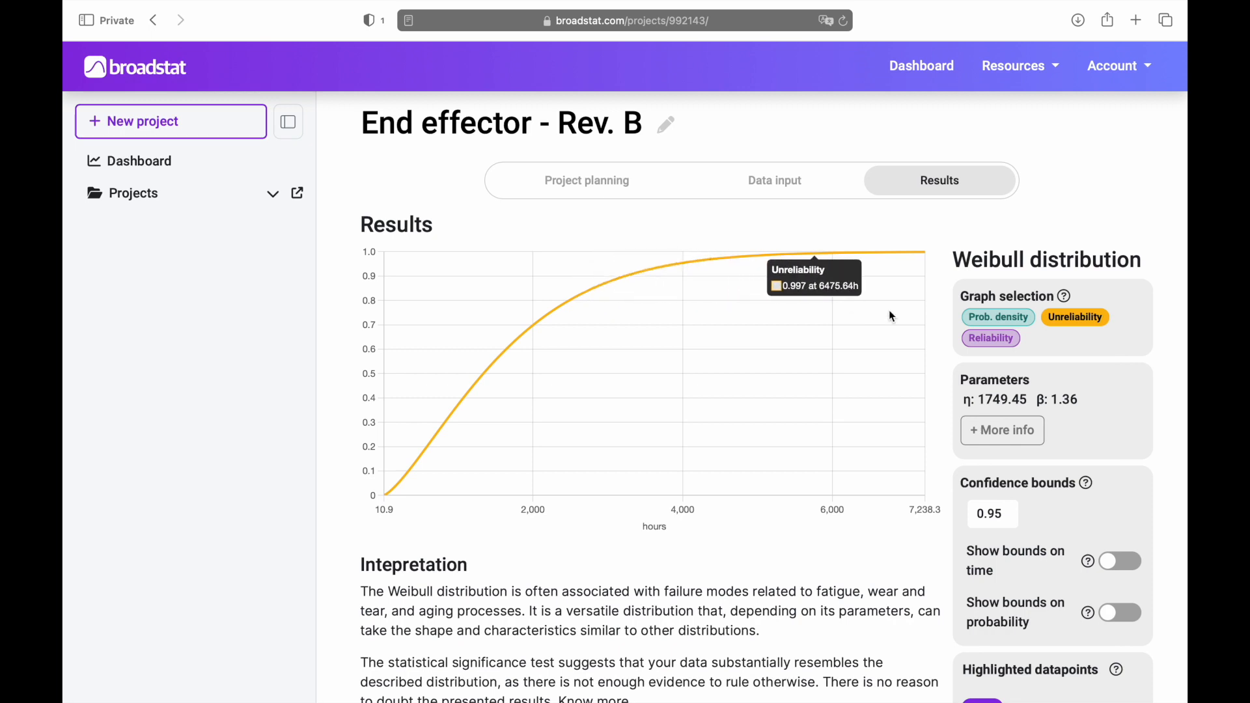
pyautogui.click(971, 340)
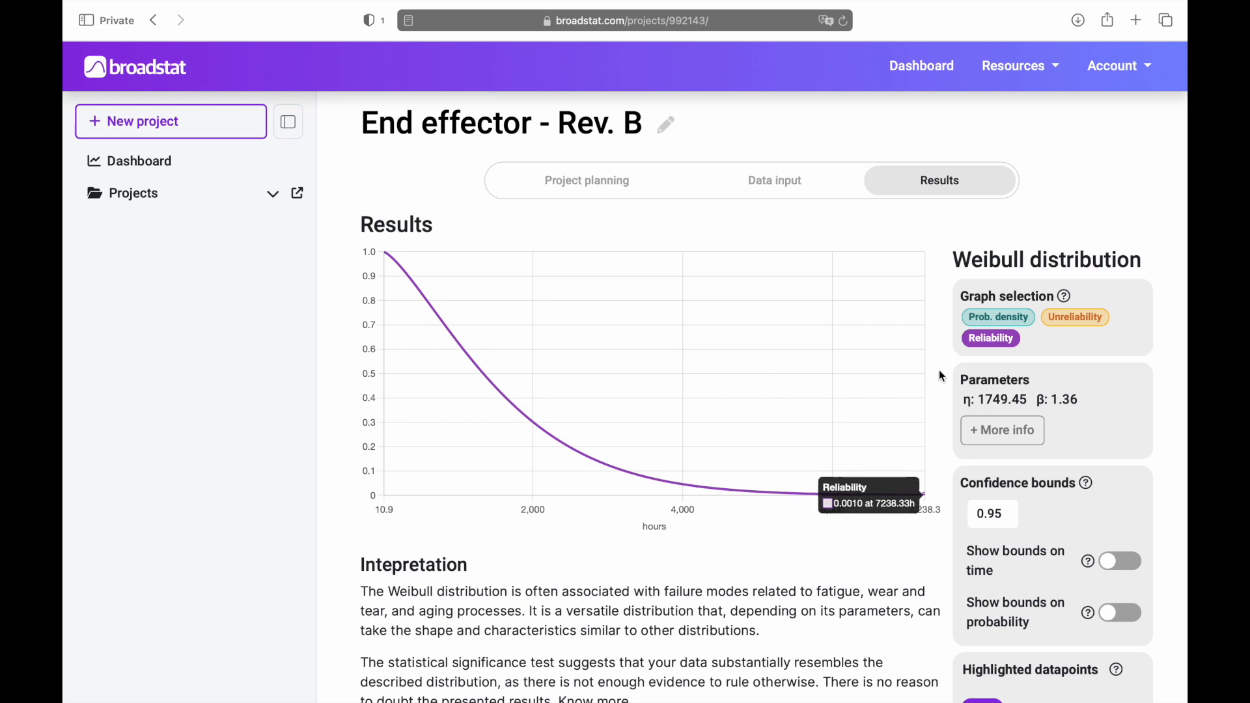
pyautogui.click(1076, 320)
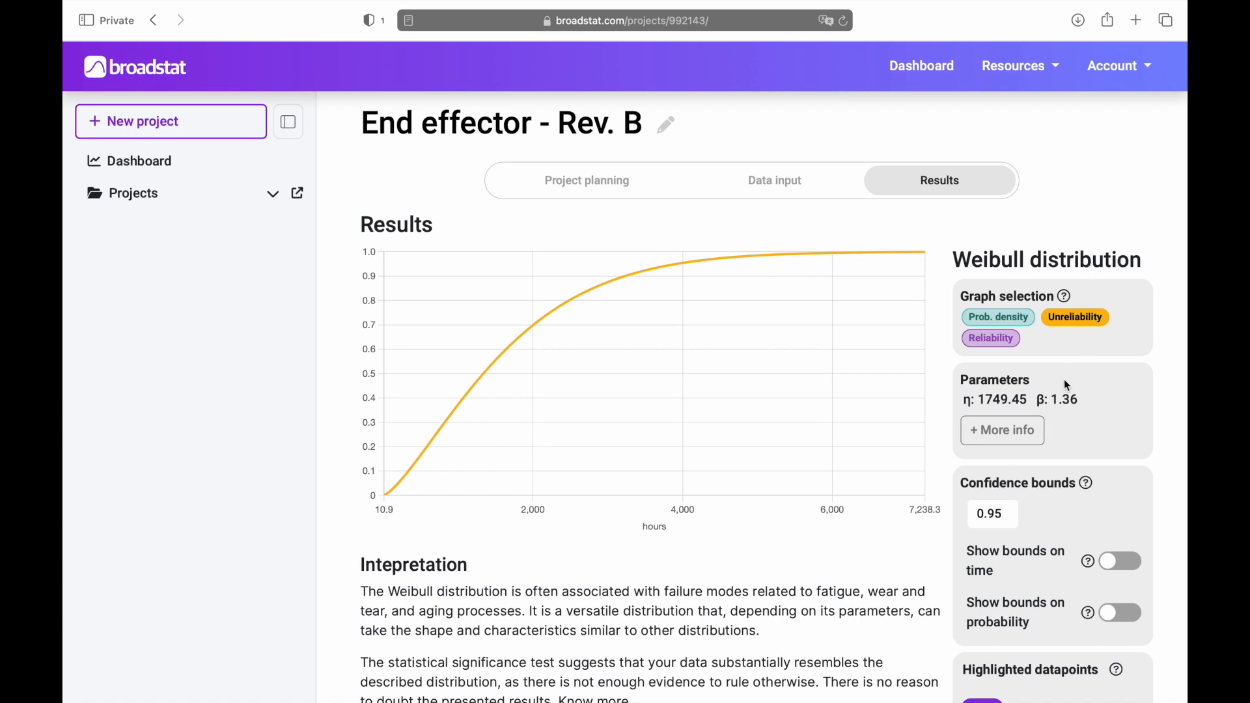
# Step: Read the additional information on the Weibull distribution parameters and collapse it again
pyautogui.click(1009, 441)
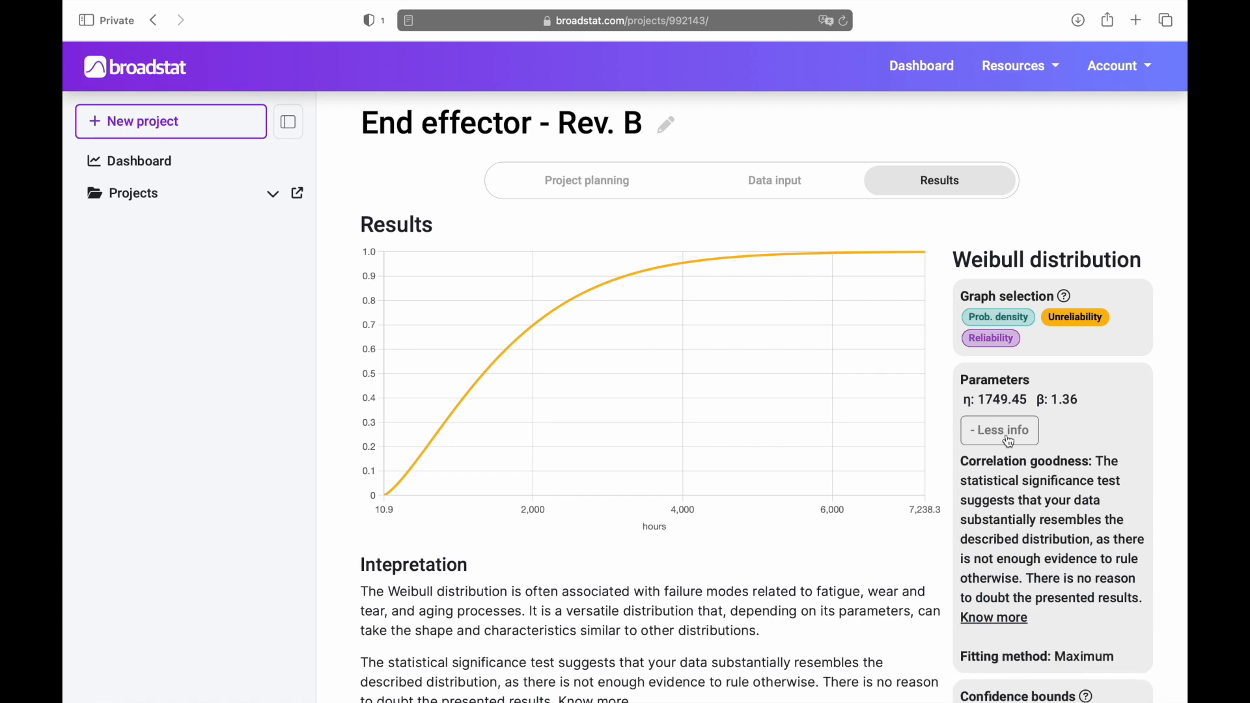
pyautogui.click(1016, 440)
# Step: Show the confidence bounds on time in the unreliability graph
pyautogui.scroll(-1, 1078, 435)
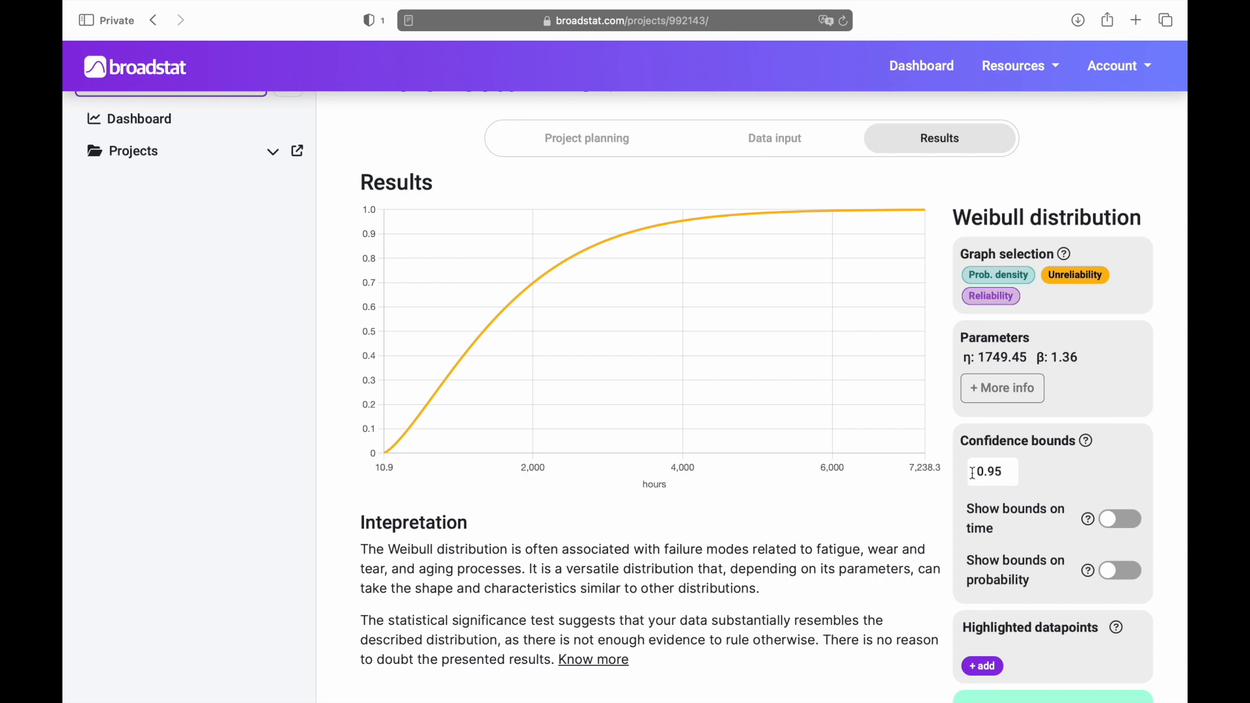
pyautogui.click(1118, 529)
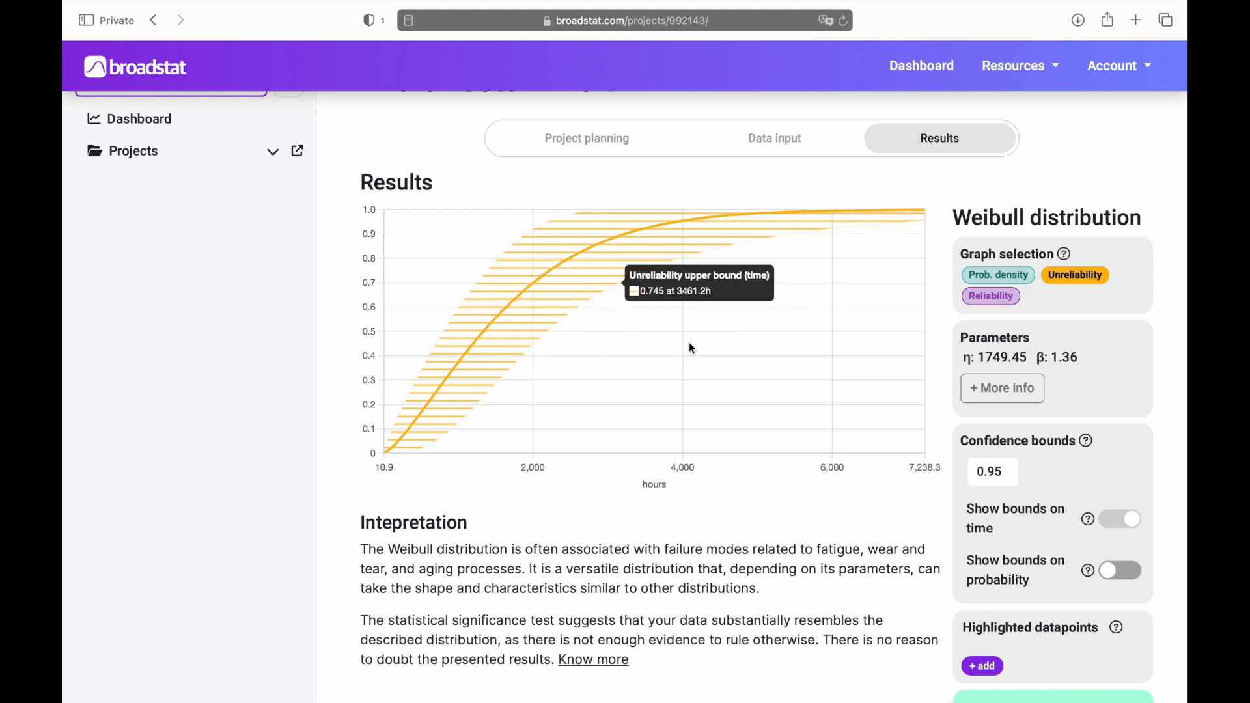
# Step: Set the confidence bounds level of the unreliability graph to 0.85
pyautogui.click(990, 471)
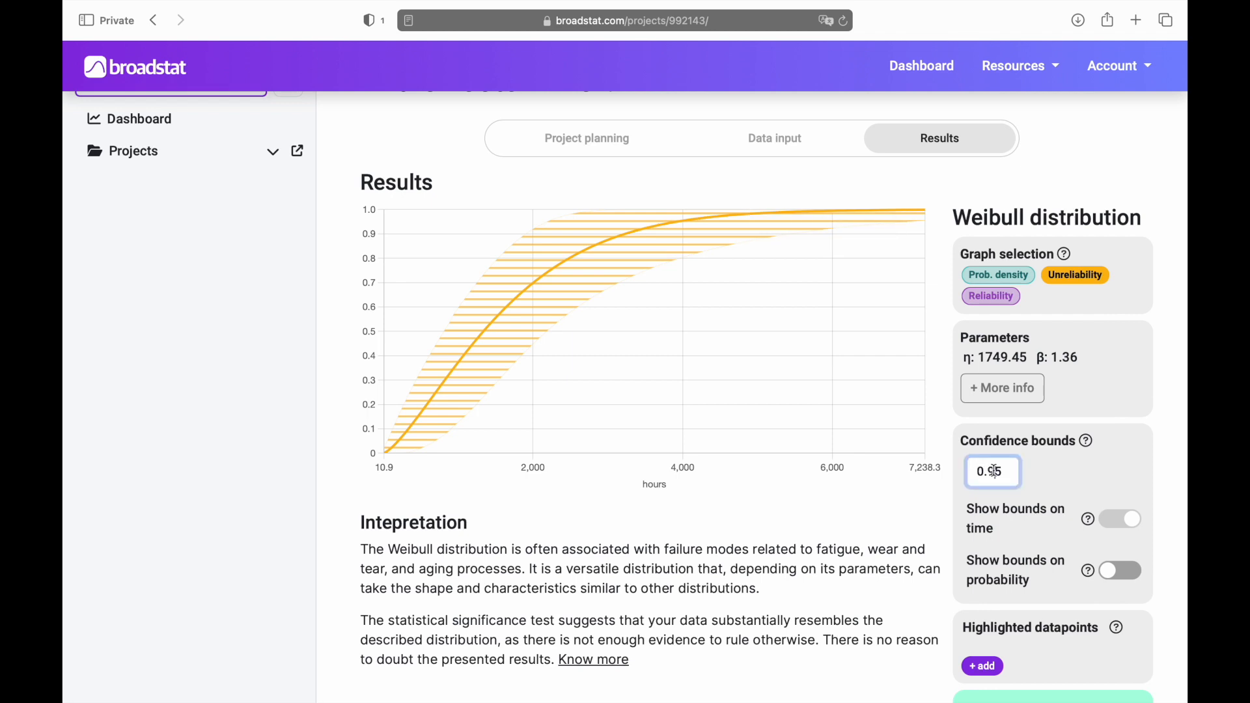
pyautogui.press('BackSpace')
pyautogui.write('8')
pyautogui.click(1078, 483)
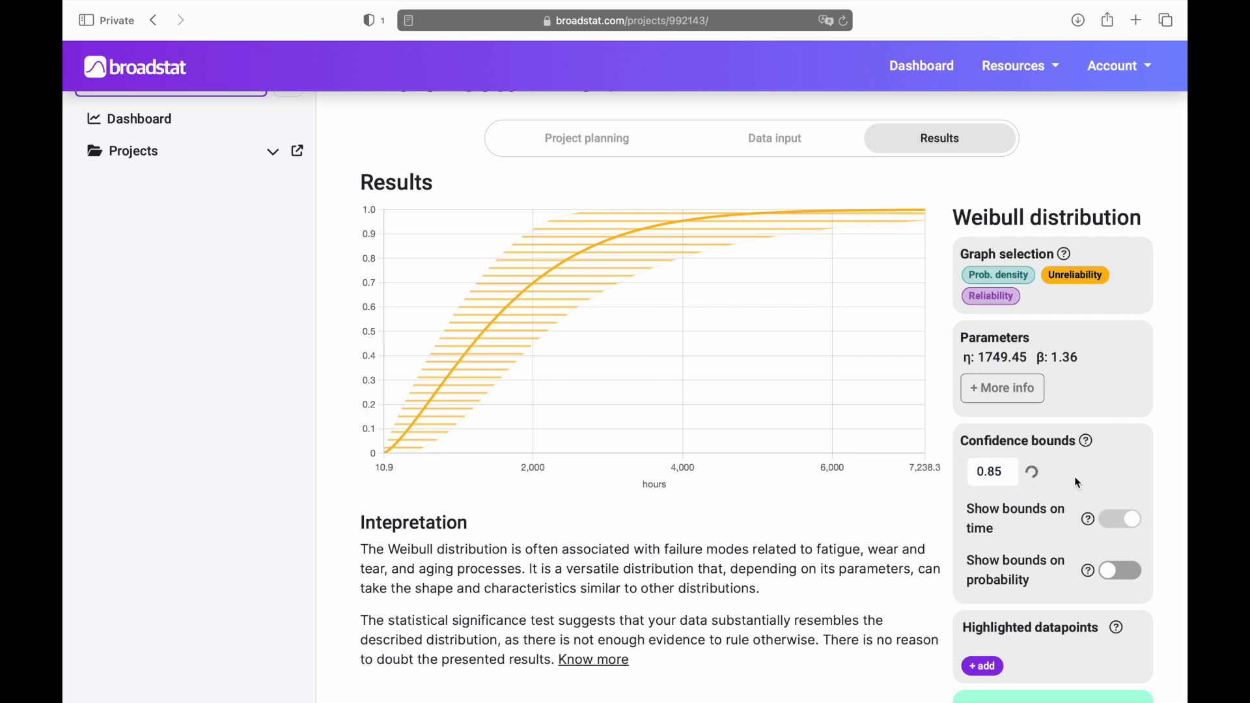
# Step: Return the confidence bounds level of the unreliability graph to 0.95
pyautogui.click(991, 473)
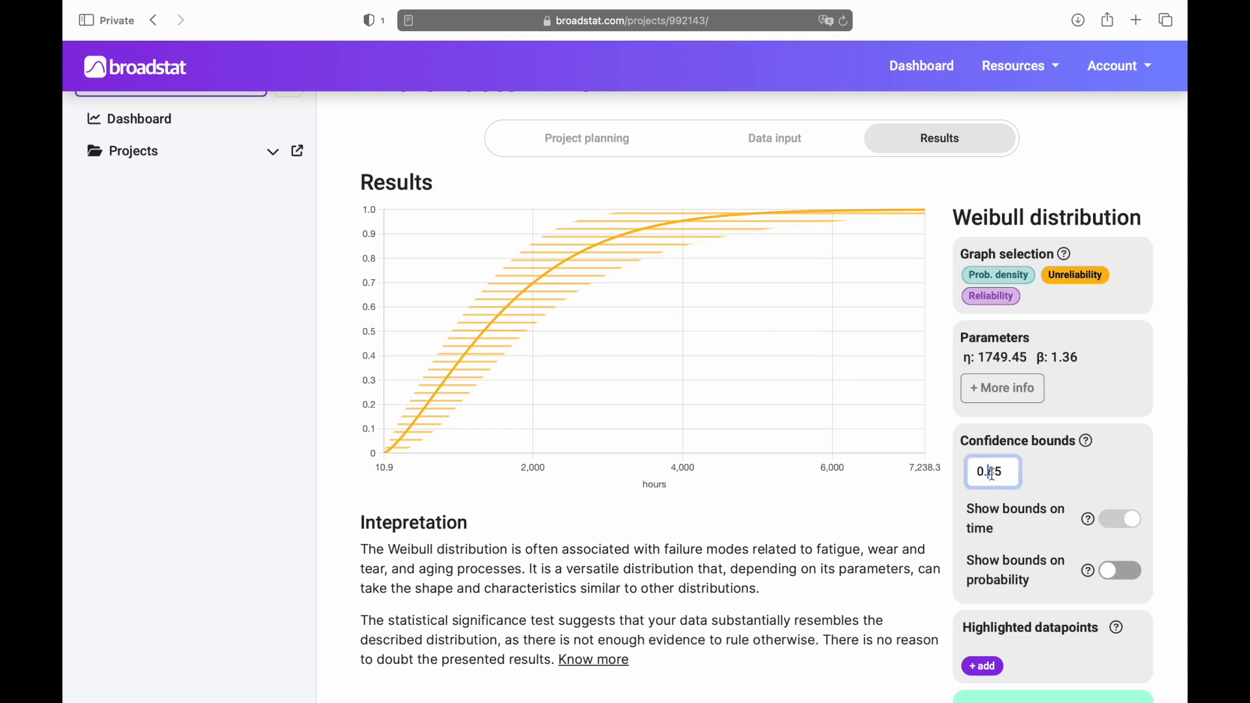
pyautogui.press('Delete')
pyautogui.write('9')
pyautogui.click(1061, 489)
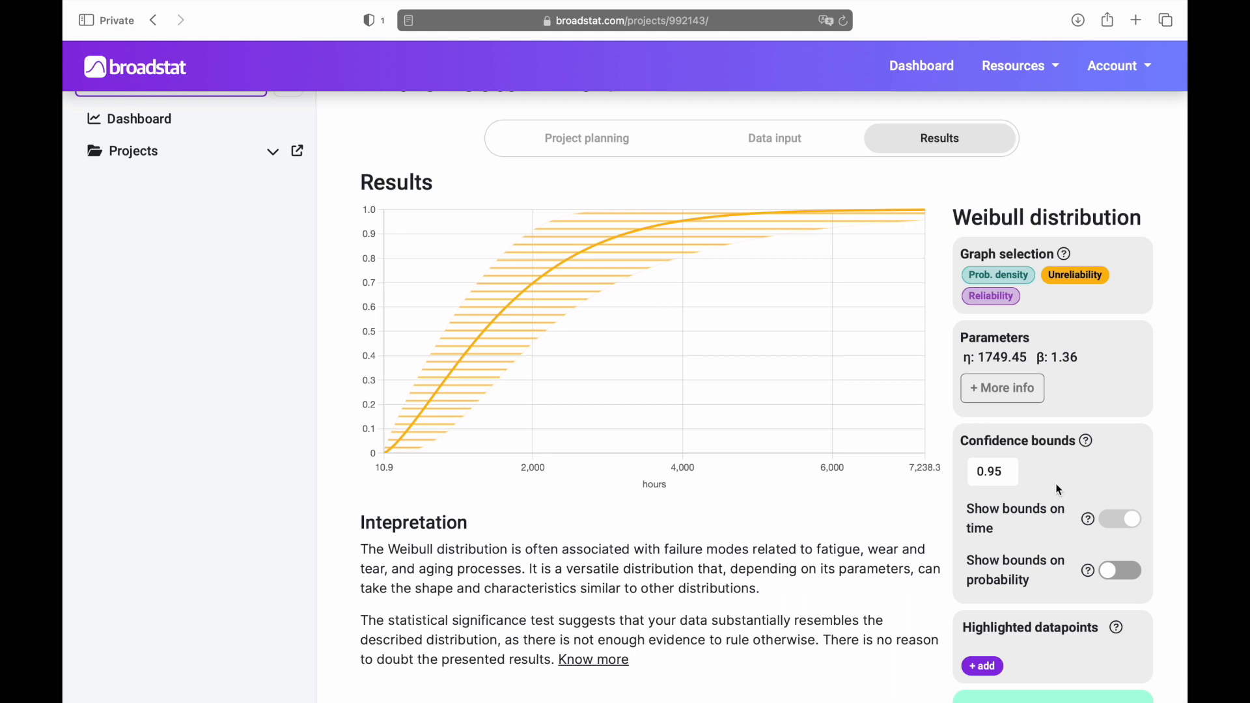
# Step: Add a highlighted datapoint for the probability of the system having failed before reaching 2000 hours
pyautogui.scroll(-2, 938, 518)
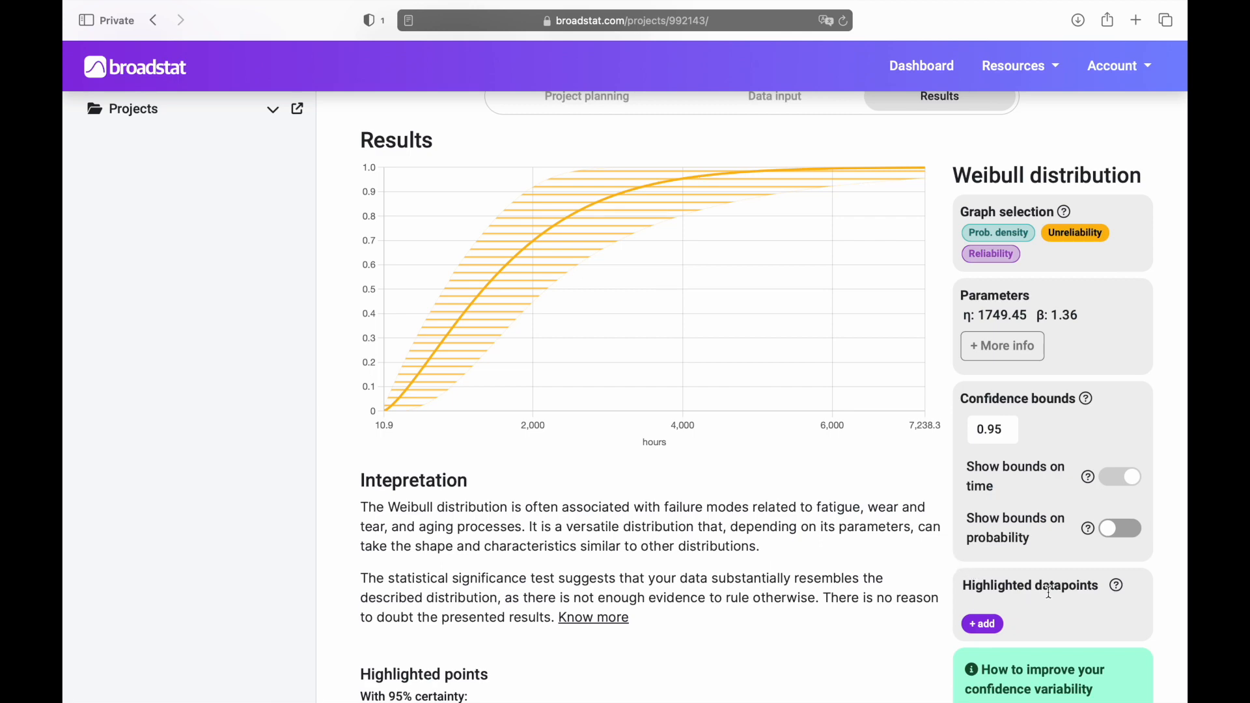
pyautogui.click(985, 626)
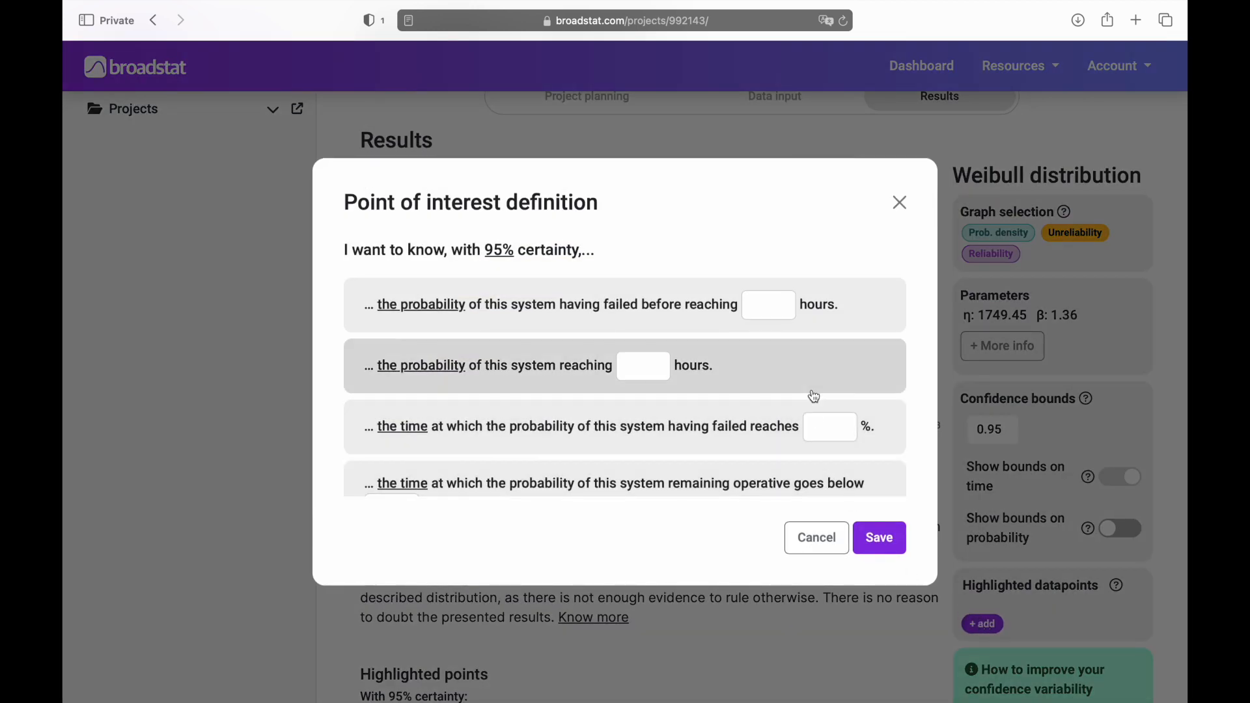
pyautogui.click(769, 306)
pyautogui.write('2')
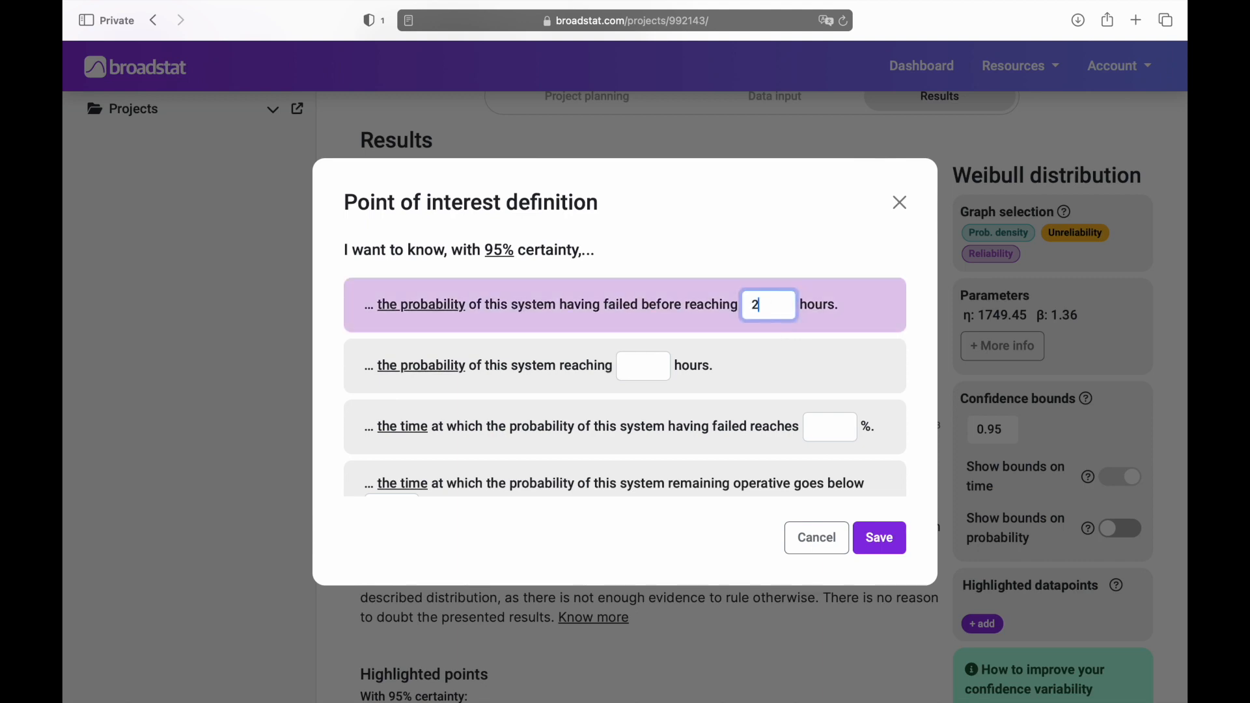
pyautogui.write('000')
pyautogui.click(877, 540)
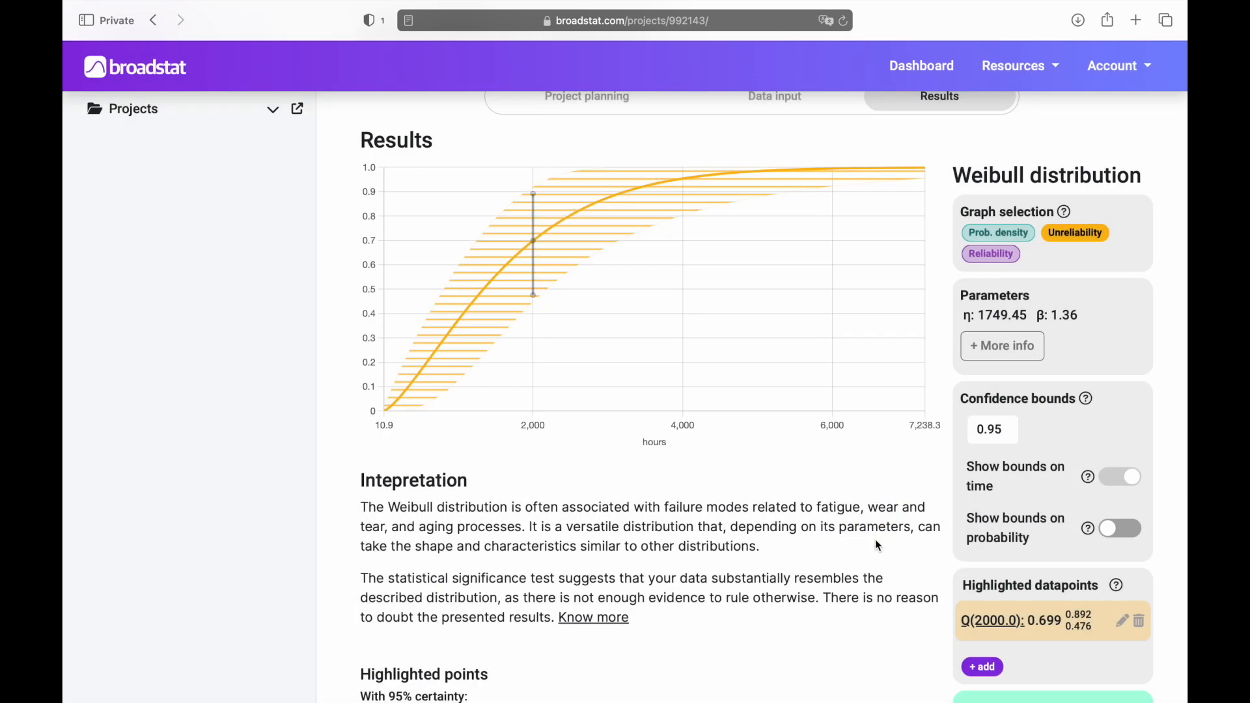
# Step: Add a highlighted datapoint for the time at which the probability of the system having failed reaches 25%
pyautogui.click(981, 666)
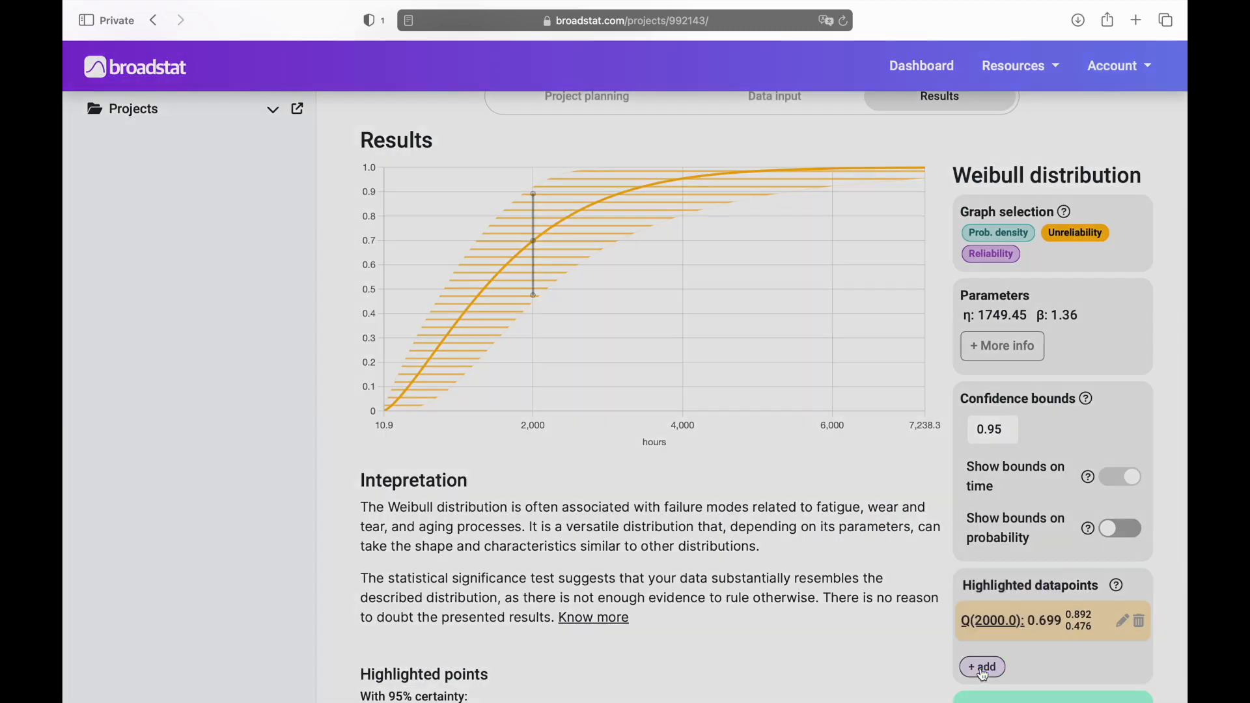
pyautogui.click(834, 436)
pyautogui.write('2')
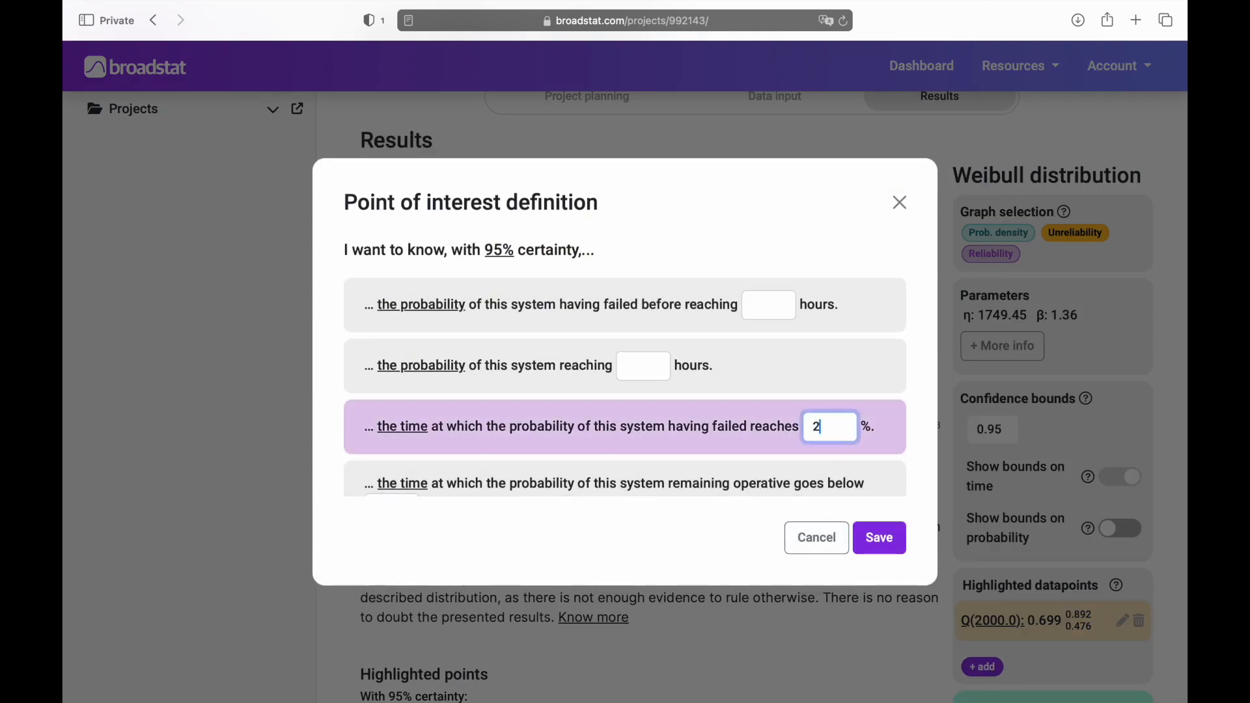
pyautogui.click(880, 544)
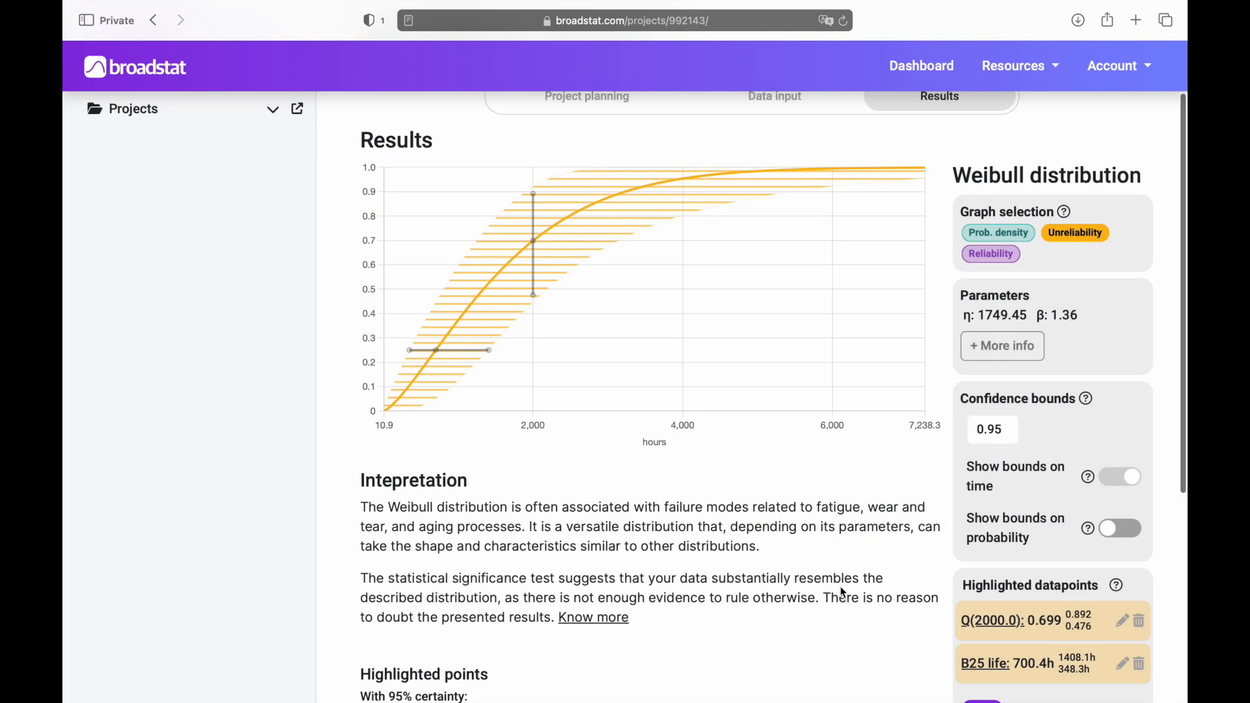
# Step: Examine the highlighted points on the unreliability graph and read their written interpretation below it
pyautogui.scroll(-2, 843, 592)
pyautogui.scroll(-1, 843, 592)
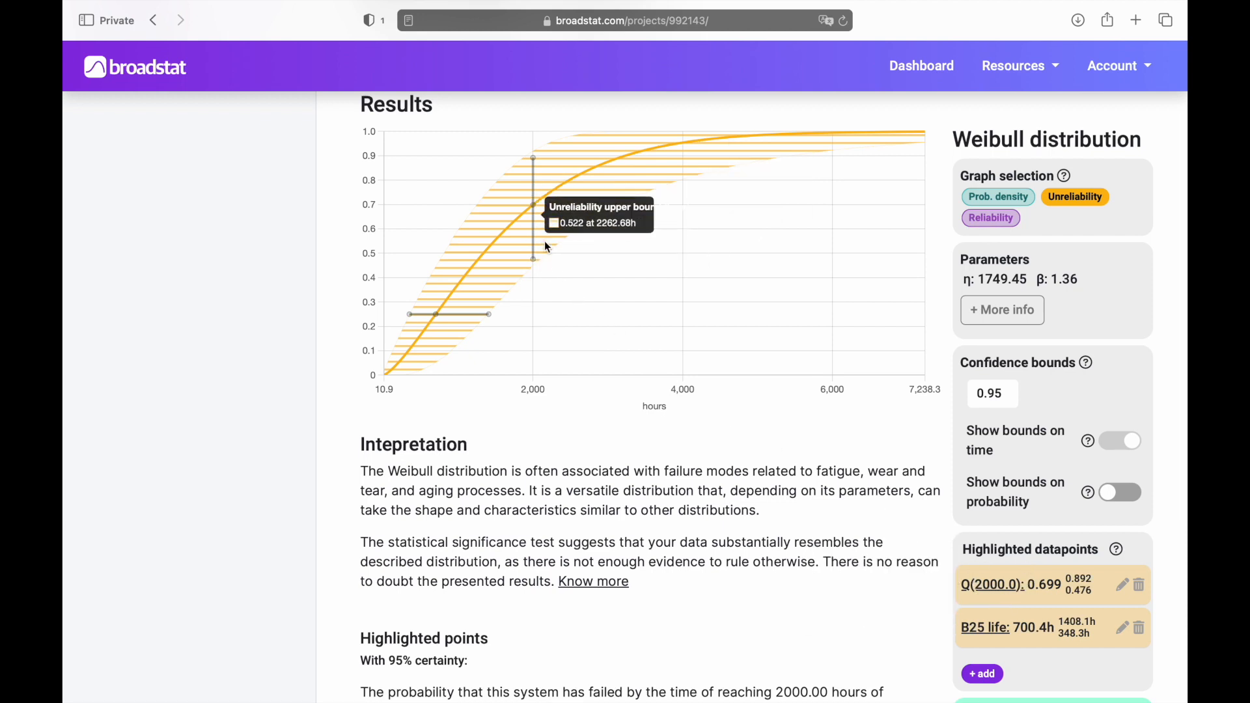
pyautogui.scroll(-3, 522, 544)
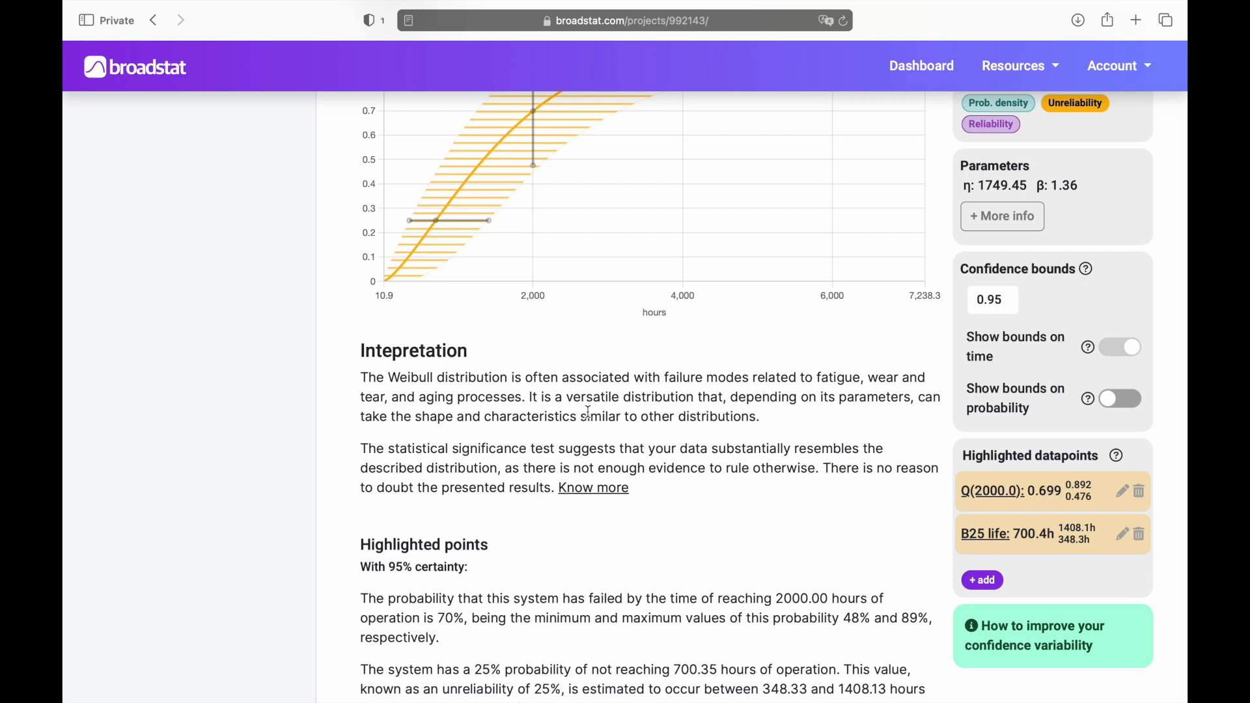
pyautogui.scroll(-1, 589, 412)
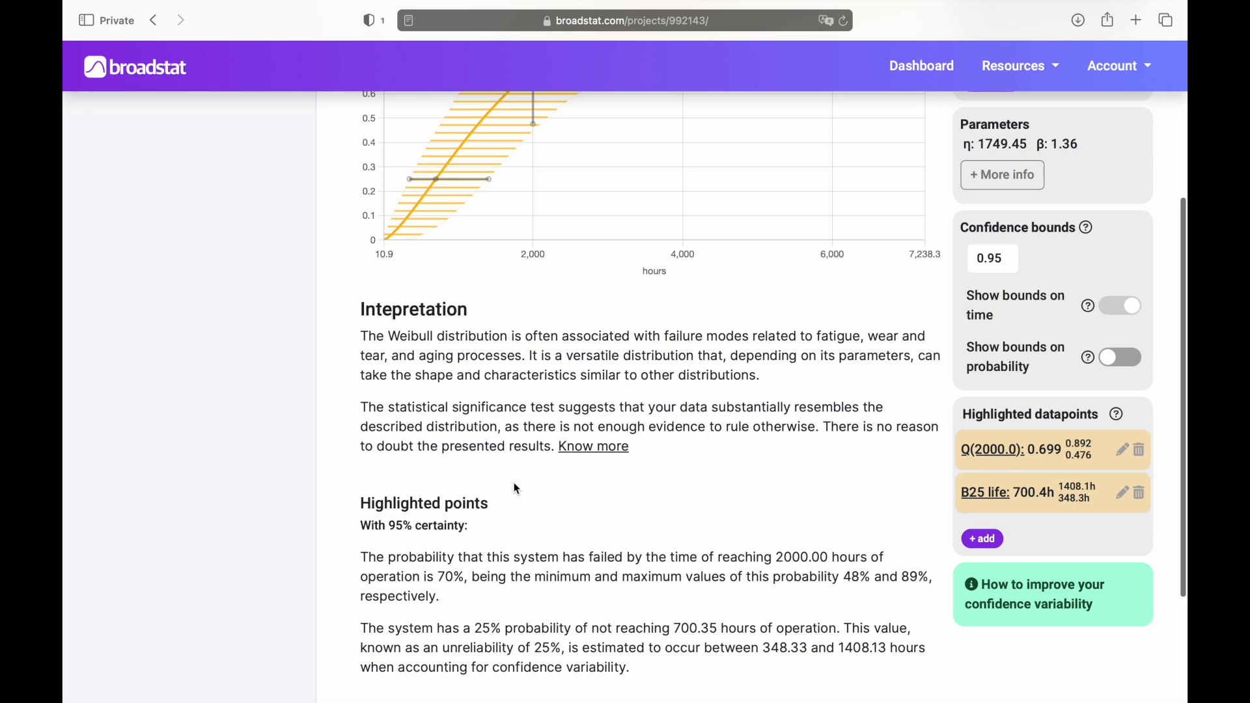
pyautogui.scroll(-1, 516, 488)
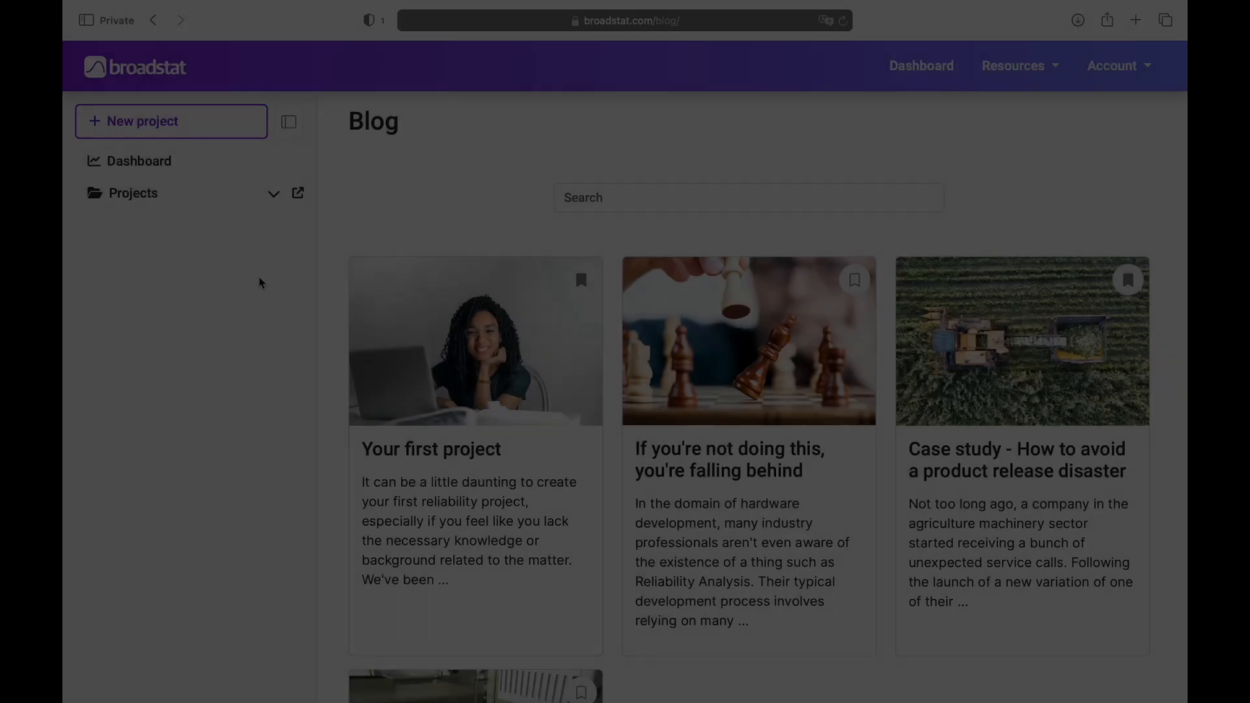
# Step: Look through the articles on the Blog page
pyautogui.scroll(-2, 500, 358)
pyautogui.scroll(-3, 500, 358)
pyautogui.scroll(5, 500, 357)
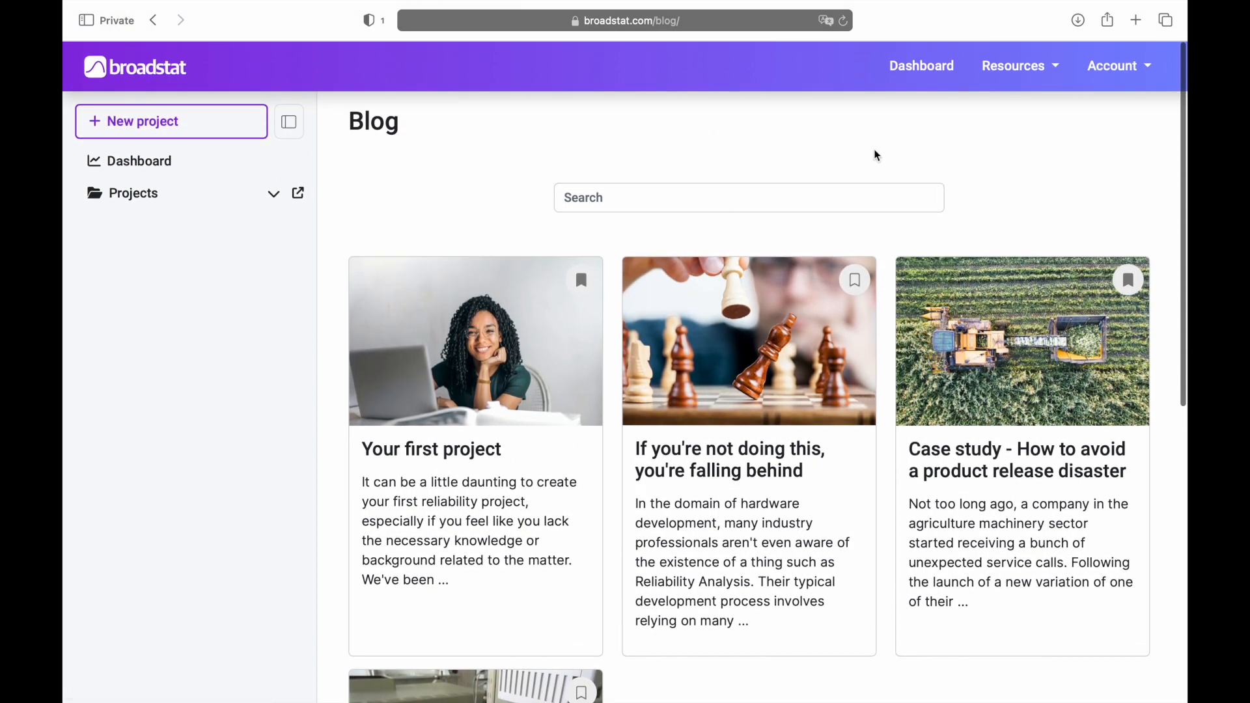
# Step: Go to the Knowledge resources and look over the available articles
pyautogui.click(1036, 70)
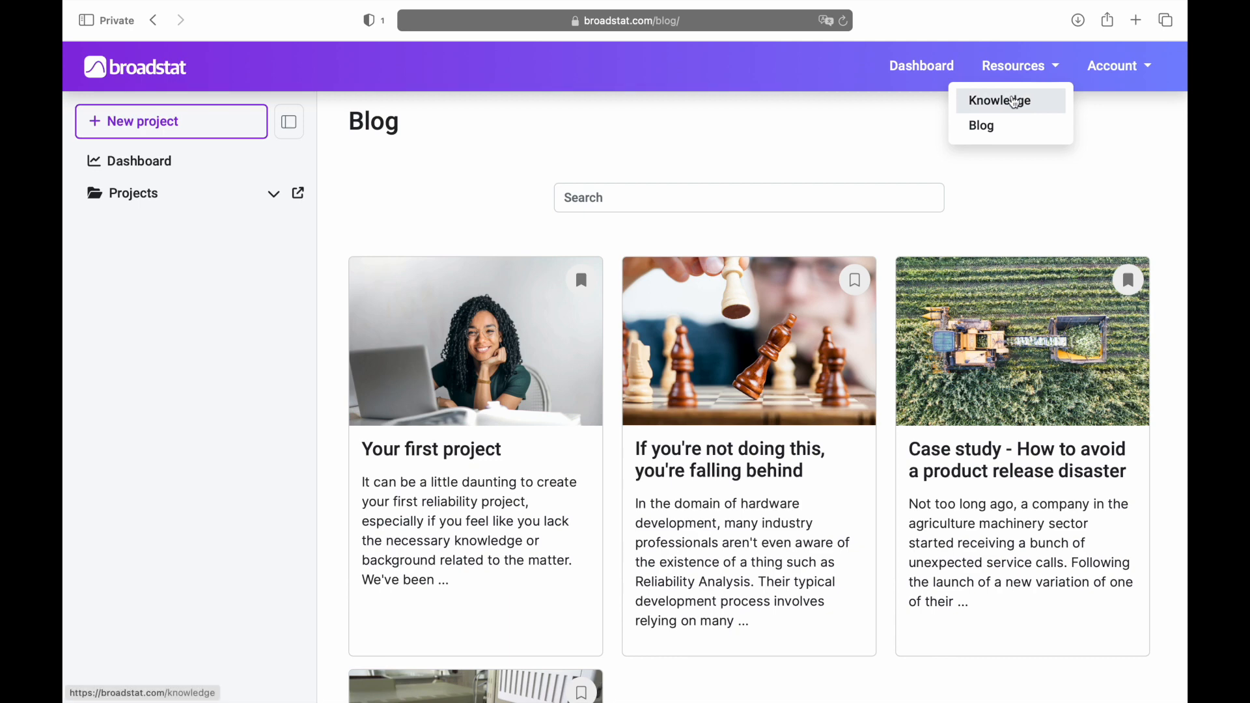
pyautogui.click(1011, 110)
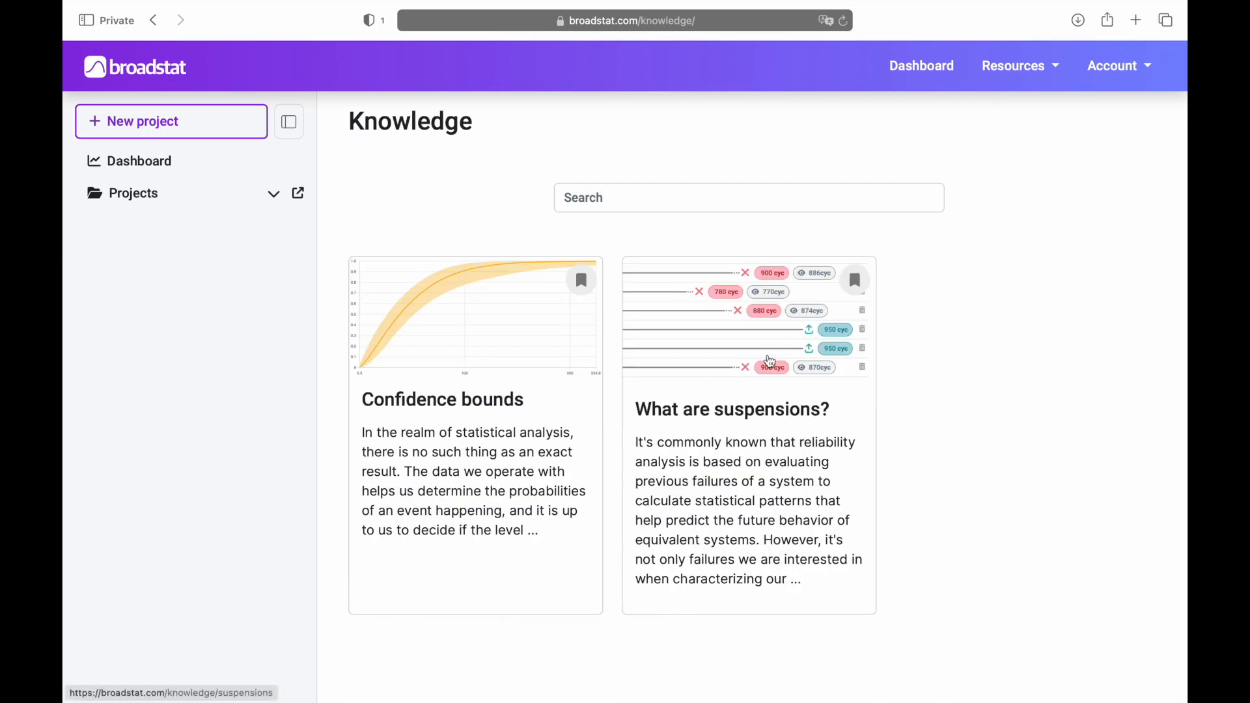
pyautogui.scroll(-1, 770, 362)
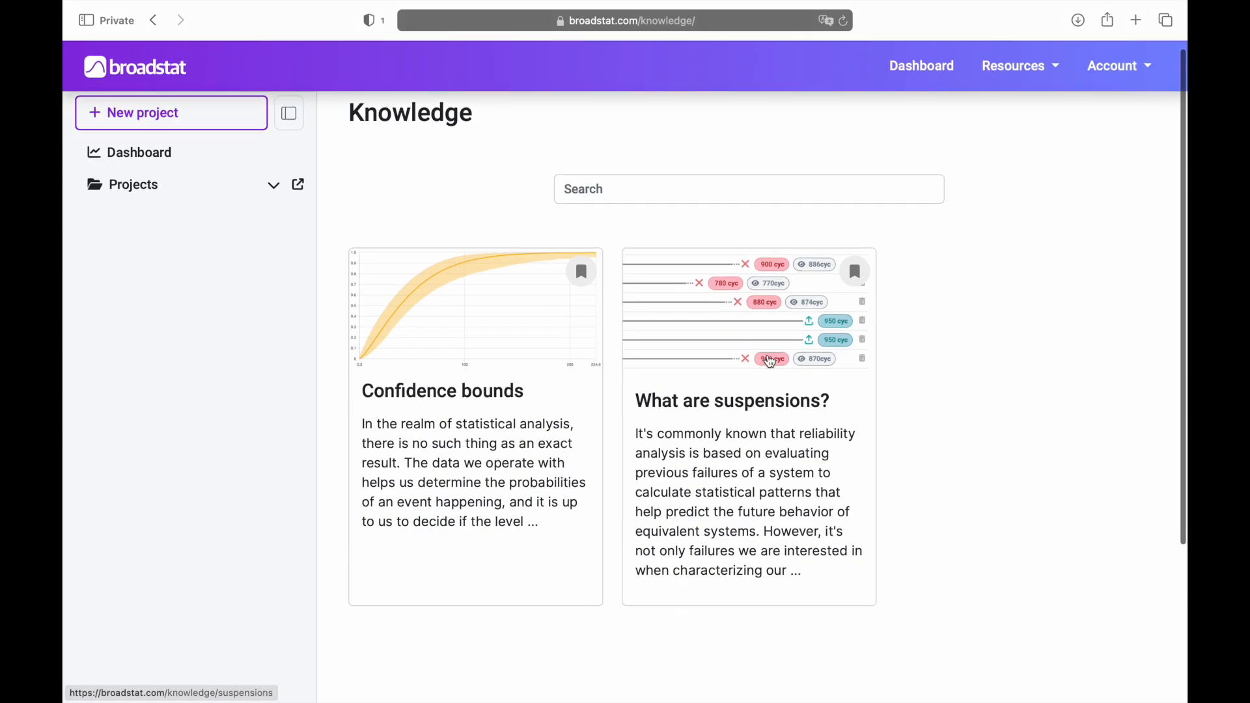